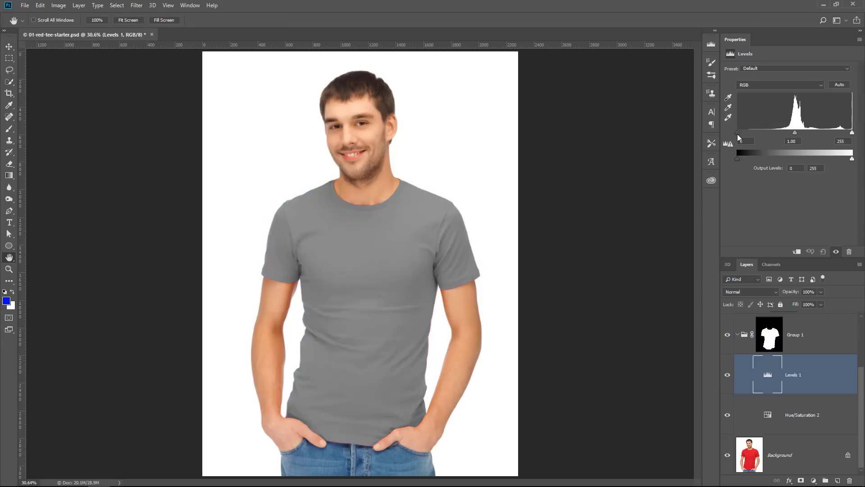
- Raise the black input level on the gray T-shirt's Levels adjustment, and shift the plaid shirt's hue in its Hue/Saturation adjustment
drag(737, 133, 804, 134)
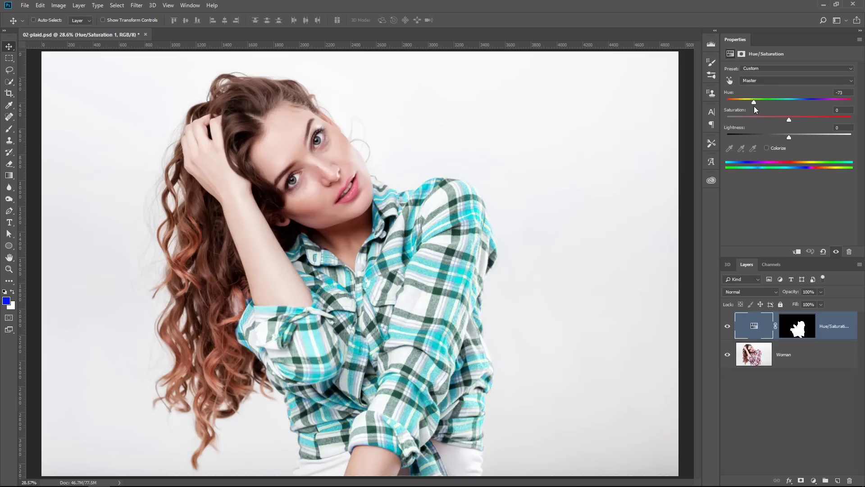
drag(754, 106, 777, 107)
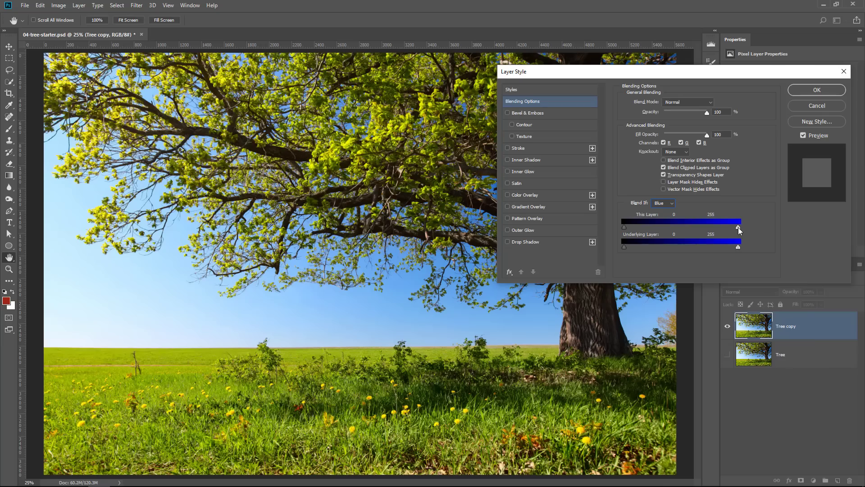
- Lower the This Layer highlight limit of the Tree copy layer's blue Blend If range, and shift the tree foliage's hue in Hue/Saturation
drag(741, 228, 703, 229)
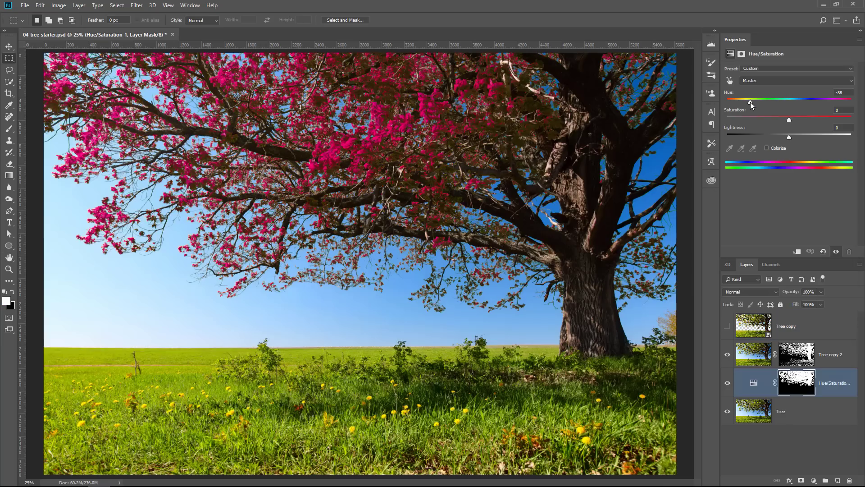
mouse_move(750, 102)
mouse_down()
mouse_move(789, 100)
mouse_move(743, 102)
mouse_up()
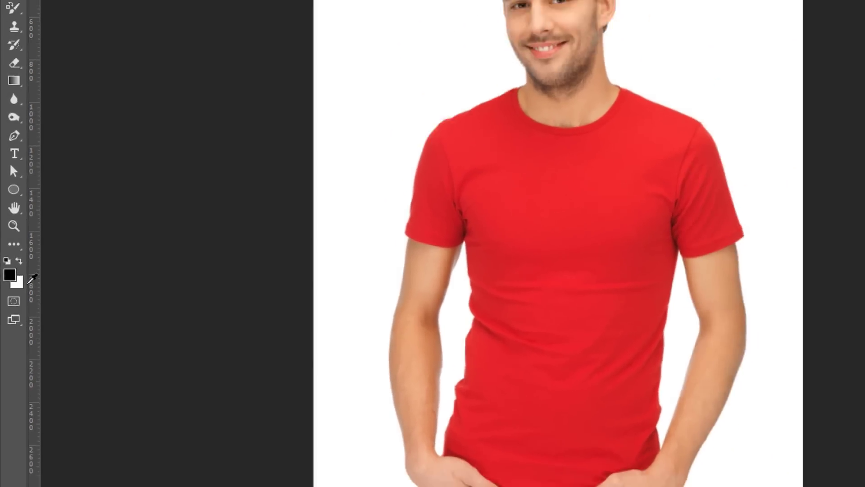
- Open the foreground color for editing and raise its hue to 128°
click(9, 275)
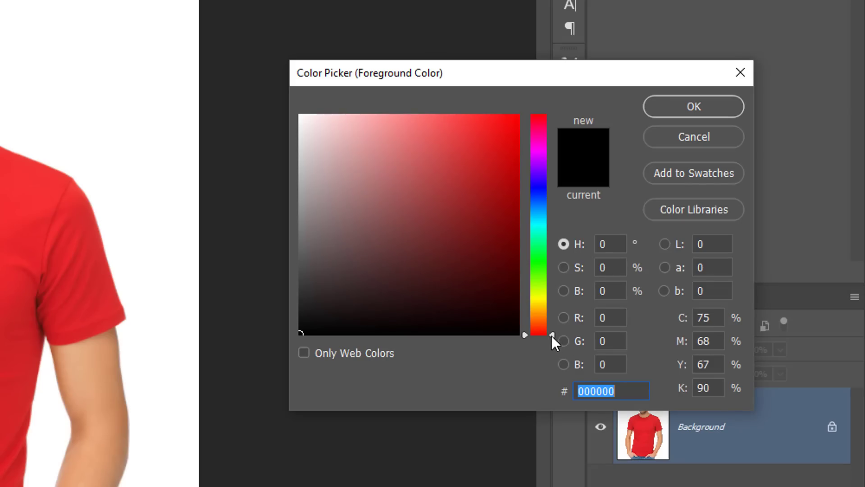
mouse_move(552, 336)
mouse_down()
mouse_move(549, 140)
mouse_move(560, 351)
mouse_move(564, 139)
mouse_move(556, 113)
mouse_move(564, 339)
mouse_up()
click(612, 240)
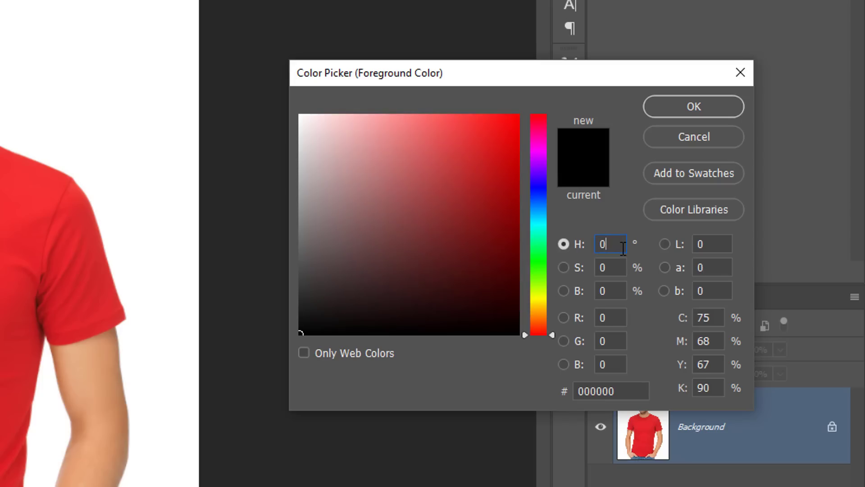
key(Up)
key(Up)
key(Up)
key(Up)
key(Up)
key(Up)
key(Up)
key(Up)
key(Up)
key(Up)
key(Up)
key(Up)
key(Up)
key(Up)
key(Up)
key(Up)
key(Up)
key(Up)
key(Up)
key(Up)
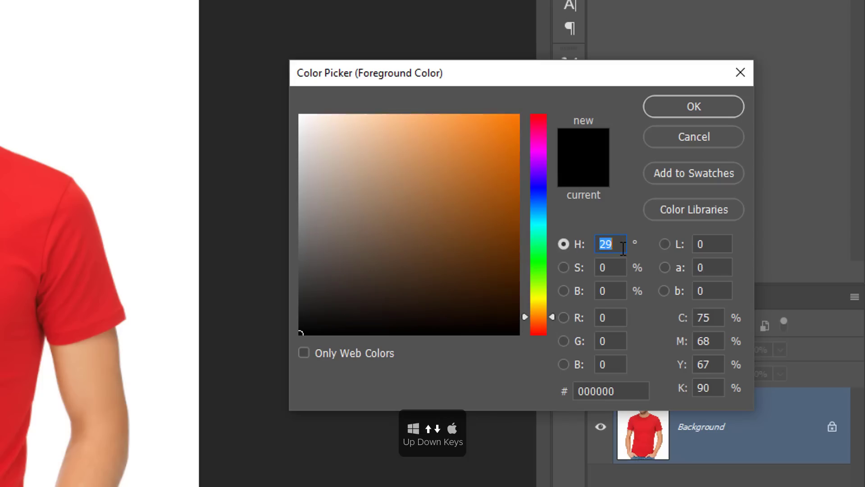
key(shift+Up)
key(shift+Up)
key(shift+Up)
key(shift+Up)
key(shift+Up)
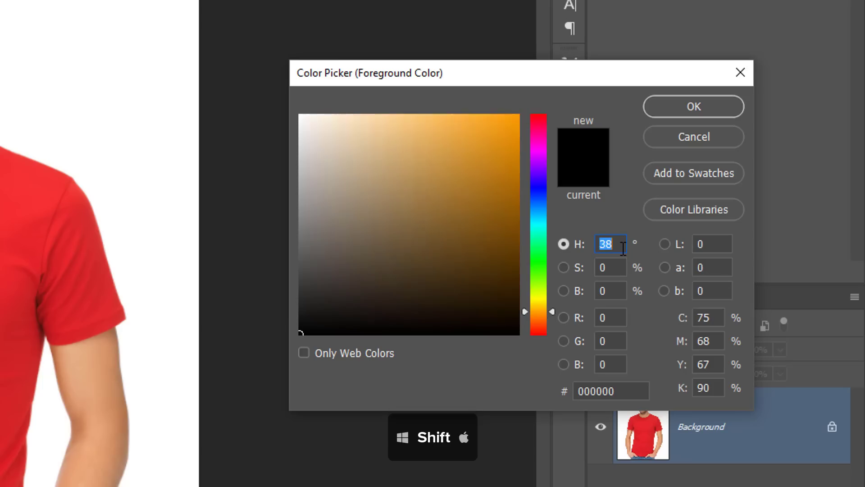
key(shift+Up)
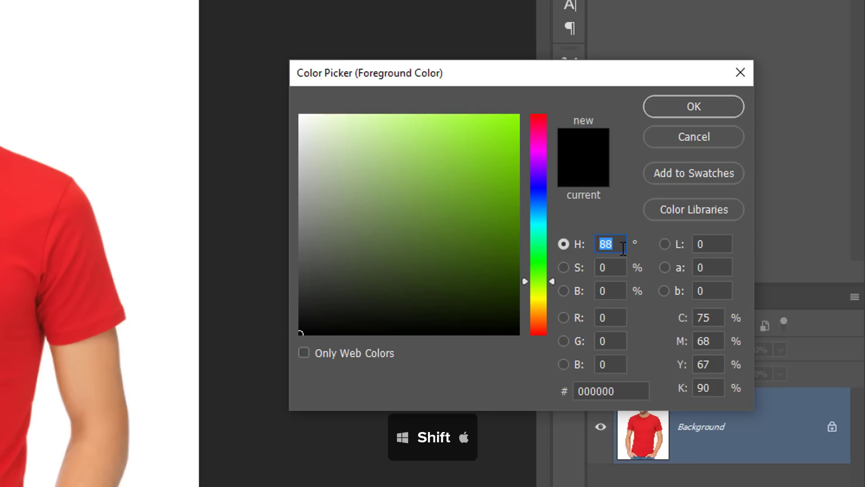
key(shift+Up)
key(shift+Up)
key(shift+Up)
key(shift+Up)
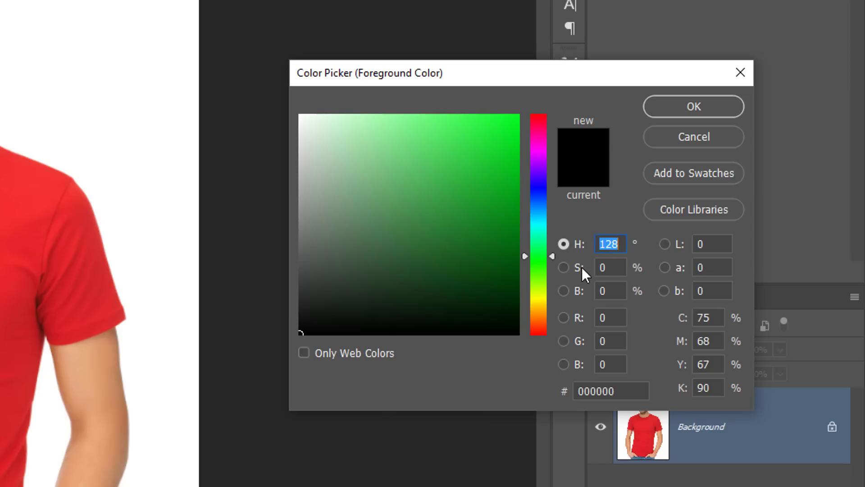
- Pick a fully saturated green (00ae17) as the new color and reduce its saturation to 40%
click(517, 184)
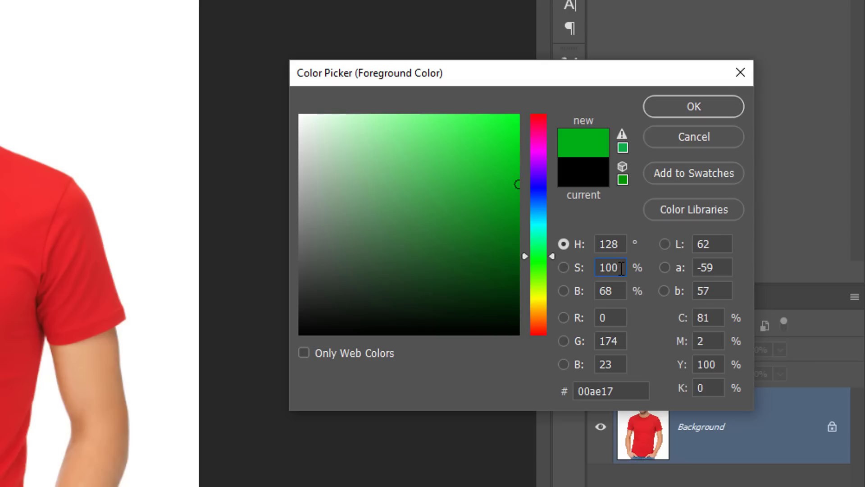
key(shift+Down)
key(shift+Down)
key(shift+Down)
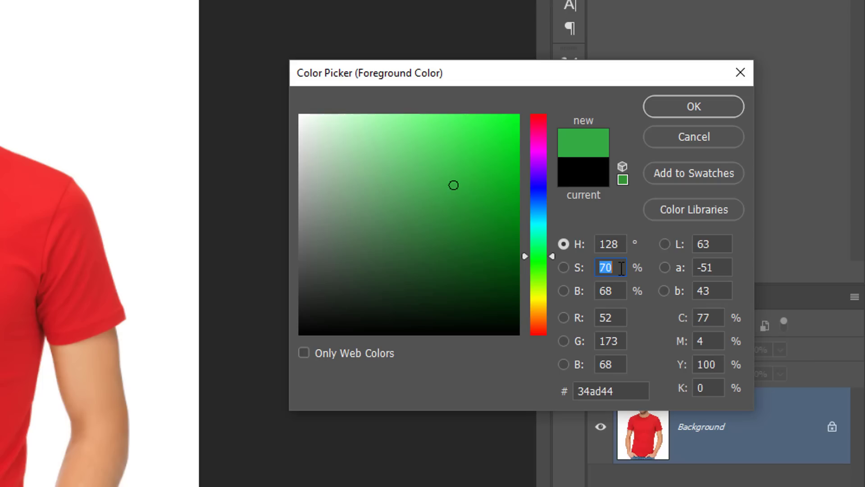
key(shift+Down)
key(shift+Down)
key(shift+Down)
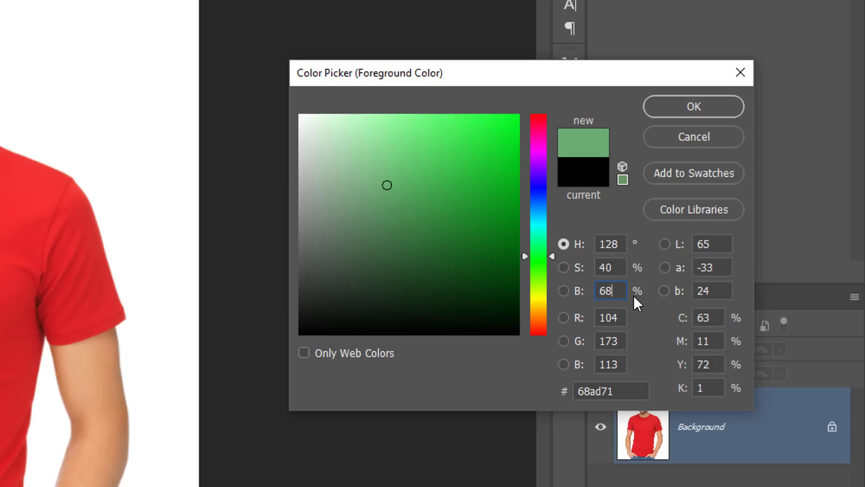
- Try the green's brightness at 98% and then down to 18%, and cancel the foreground color change
key(shift+Up)
key(shift+Up)
key(shift+Up)
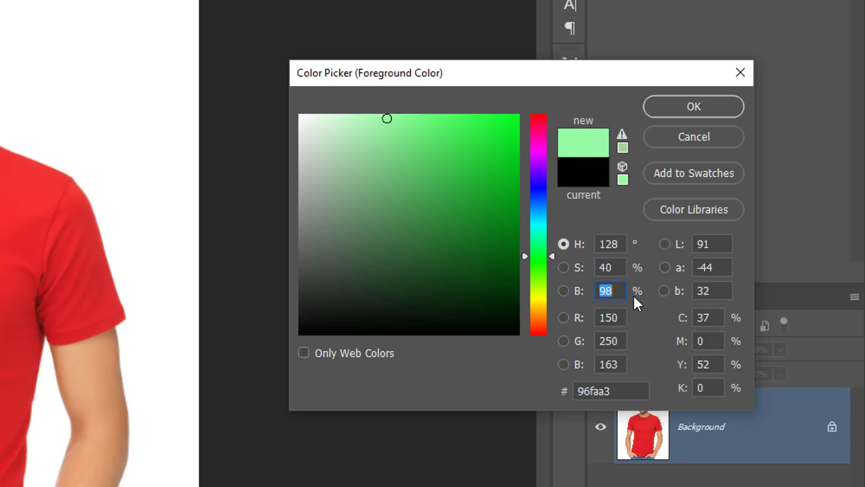
key(shift+Down)
key(shift+Down)
key(shift+Down)
key(shift+Down)
key(shift+Down)
key(shift+Down)
key(shift+Down)
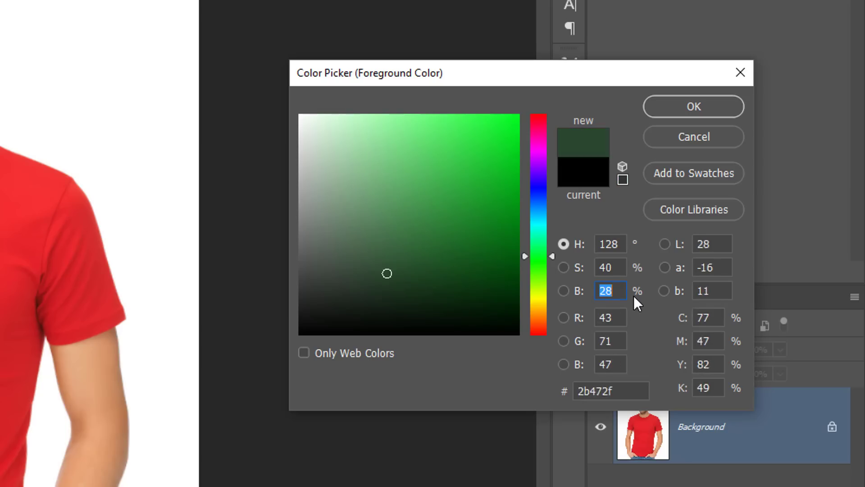
key(shift+Down)
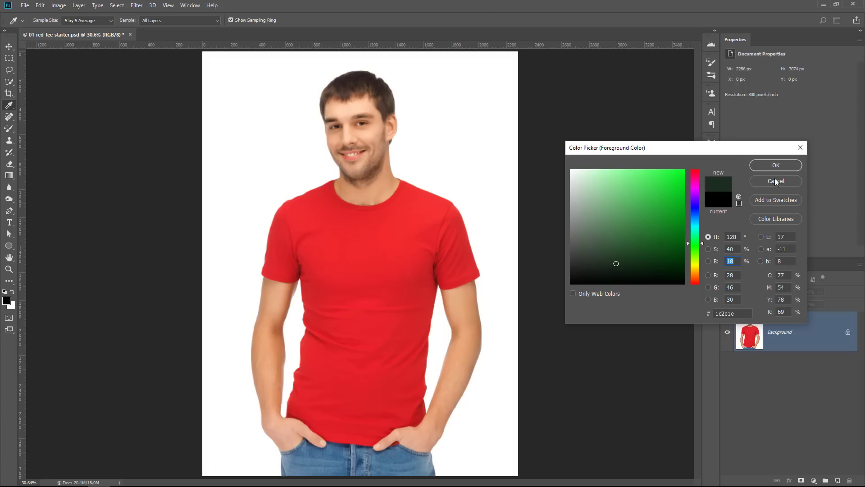
click(776, 181)
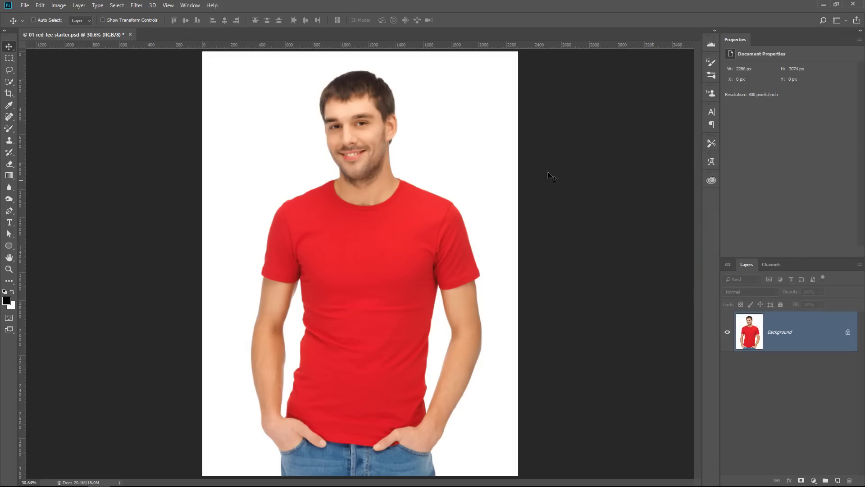
- Paint over the upper part of the red T-shirt with the Color Replacement Tool, using a vivid blue foreground color
right_click(9, 129)
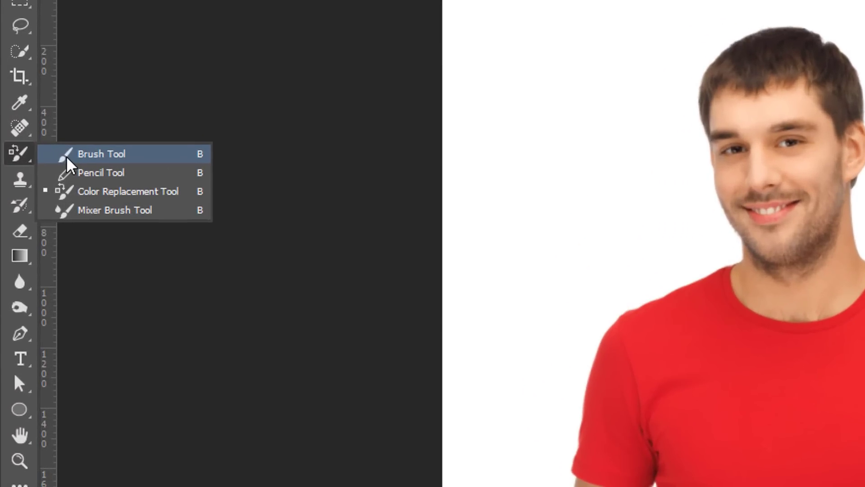
click(116, 193)
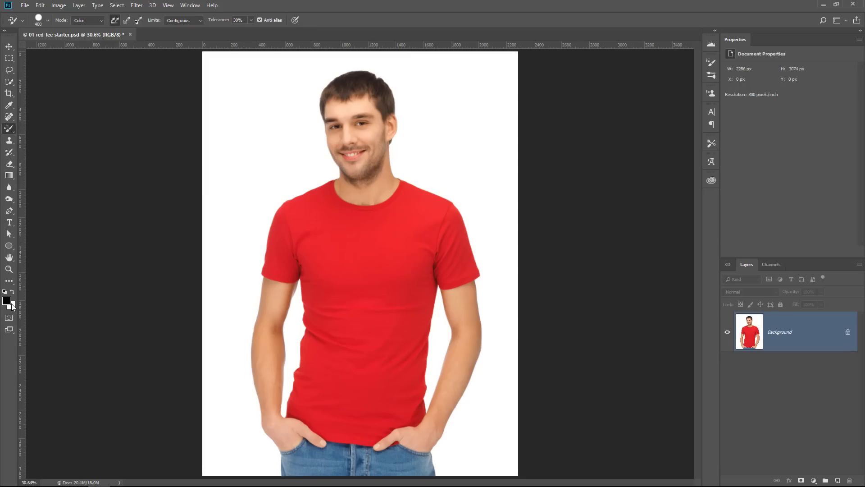
click(6, 301)
click(694, 220)
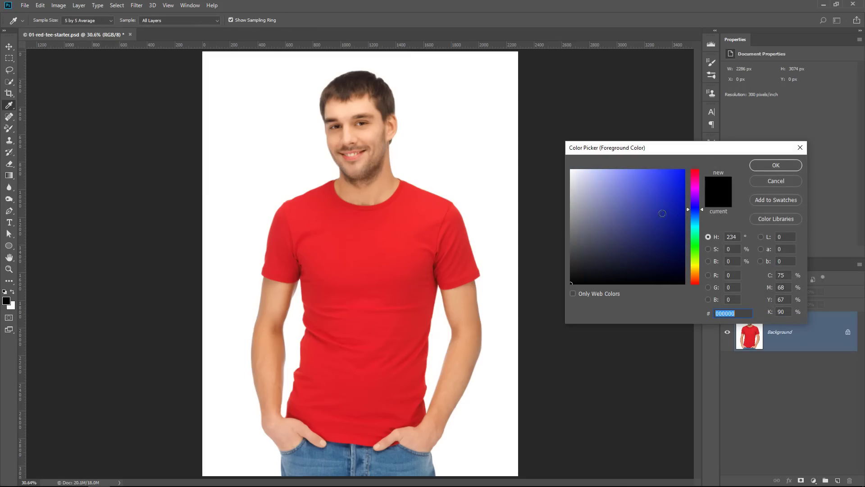
click(676, 178)
click(776, 165)
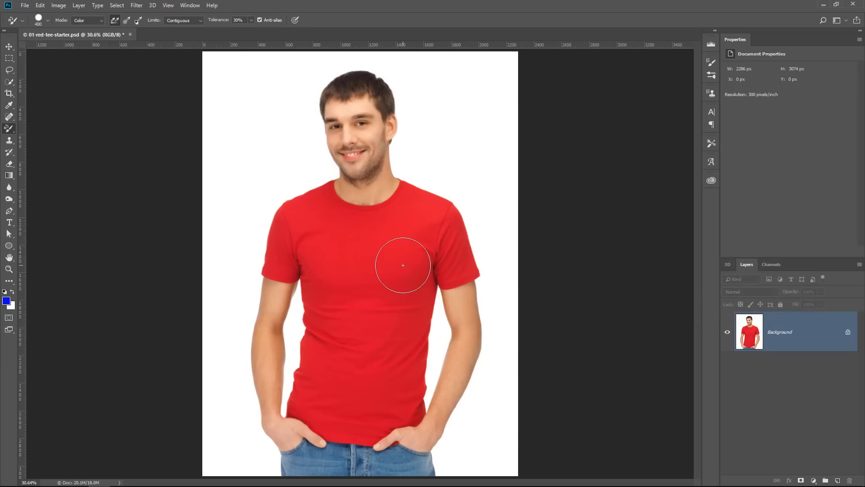
mouse_move(410, 288)
mouse_down()
mouse_move(417, 262)
mouse_move(428, 270)
mouse_move(440, 258)
mouse_move(437, 273)
mouse_move(440, 248)
mouse_move(464, 269)
mouse_move(456, 271)
mouse_move(452, 213)
mouse_move(444, 204)
mouse_move(415, 207)
mouse_up()
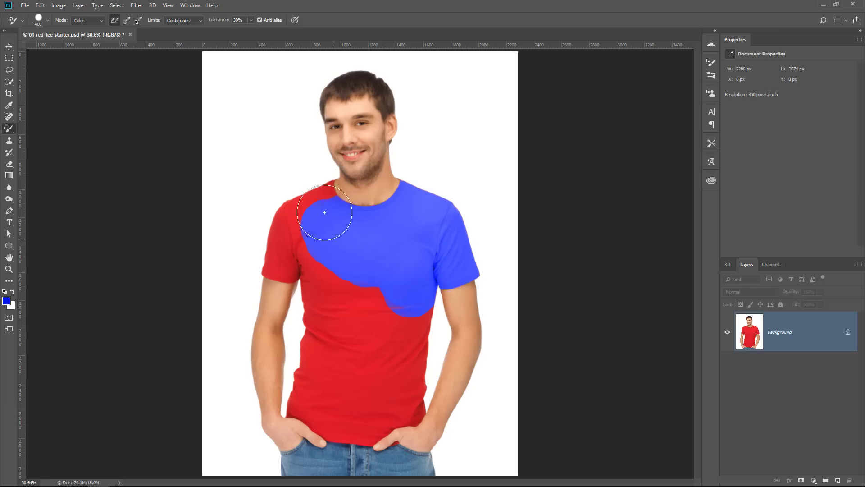
mouse_move(325, 213)
mouse_down()
mouse_move(287, 245)
mouse_move(272, 248)
mouse_move(312, 273)
mouse_move(319, 290)
mouse_move(331, 266)
mouse_up()
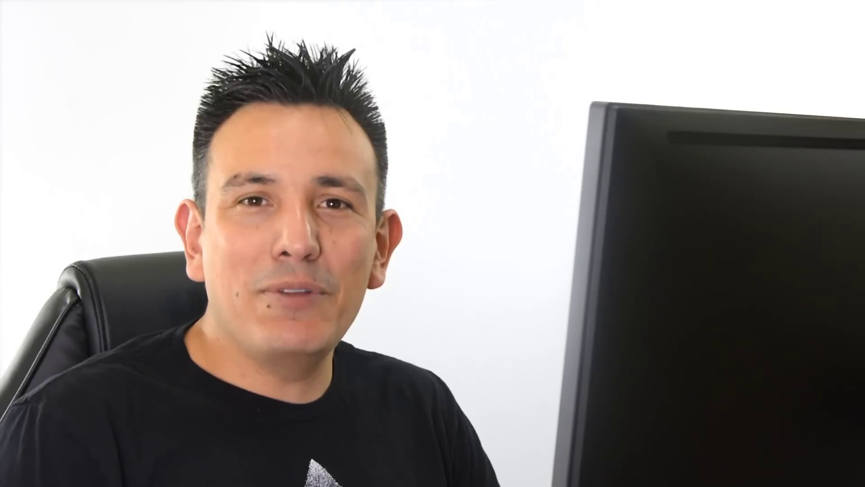
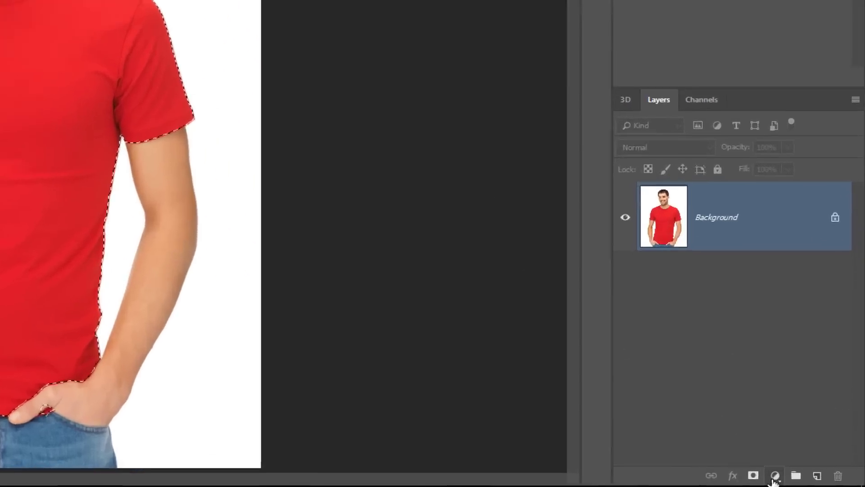
- Add a Hue/Saturation adjustment for the selected T-shirt with hue +80, saturation -47 and lightness +24
click(814, 480)
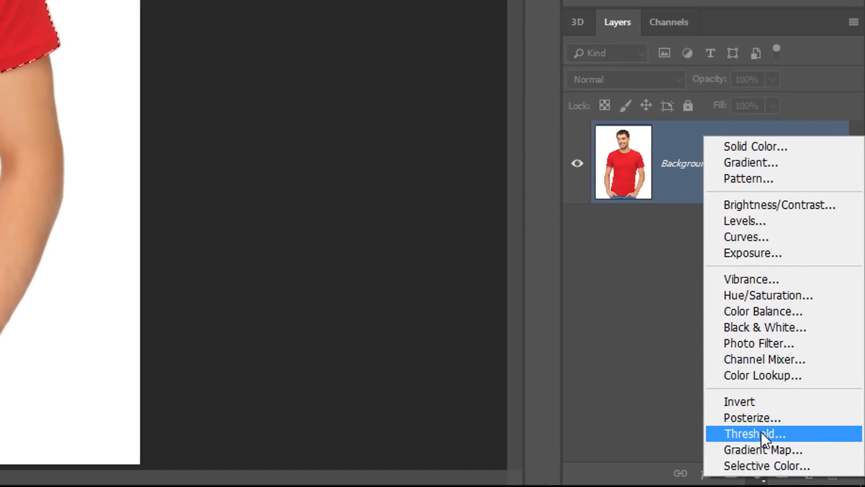
click(765, 297)
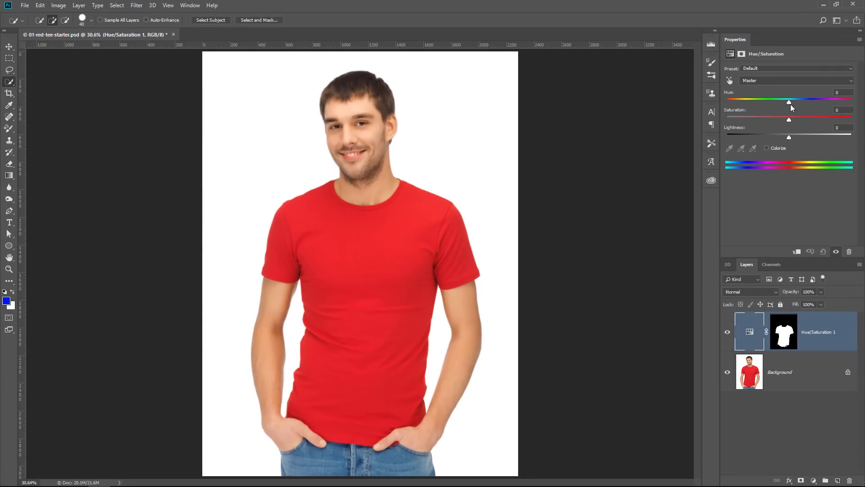
drag(789, 102, 804, 135)
drag(761, 102, 826, 104)
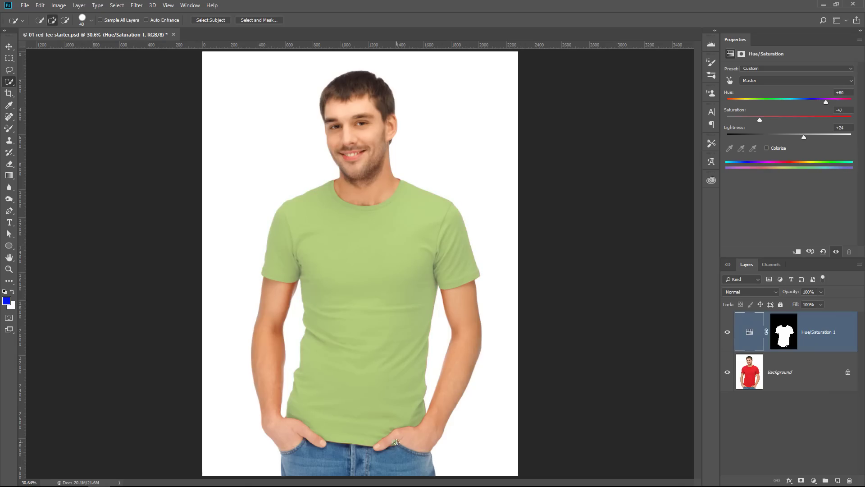
- Correct the Hue/Saturation 1 layer mask around the thumb with the Brush Tool, painting white over leftover red and black over the color spill
key(z)
drag(396, 442, 432, 433)
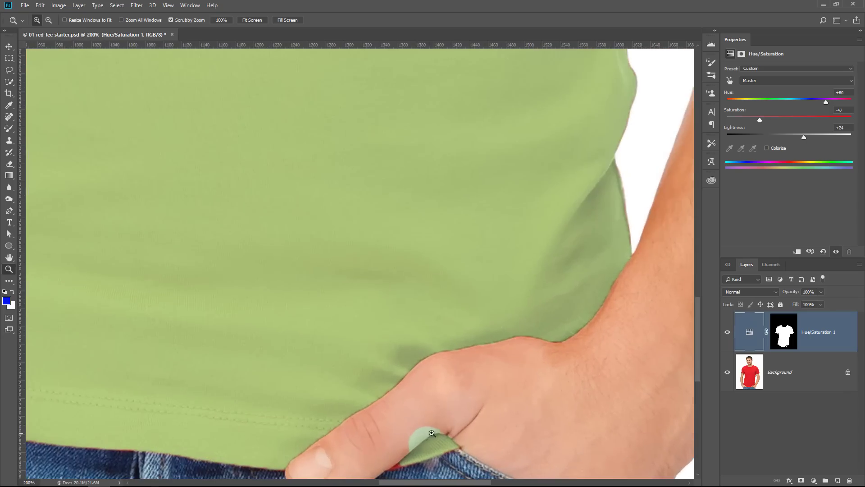
scroll(431, 433, down, 3)
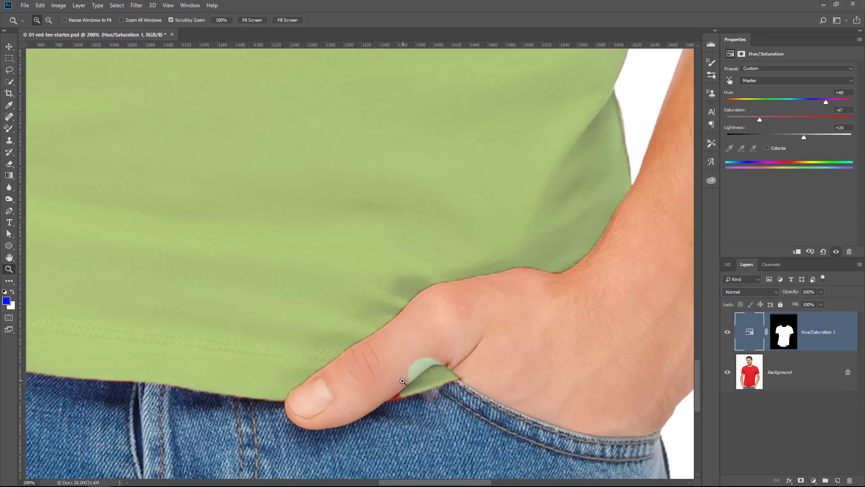
click(781, 329)
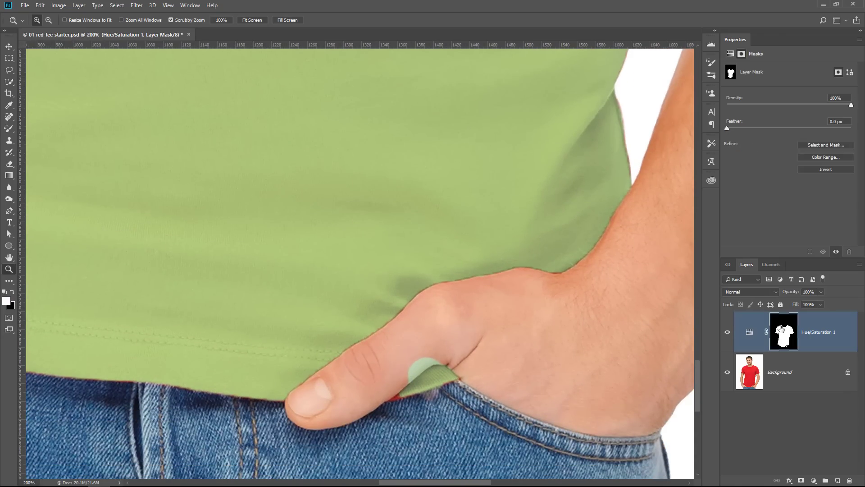
click(8, 129)
click(37, 129)
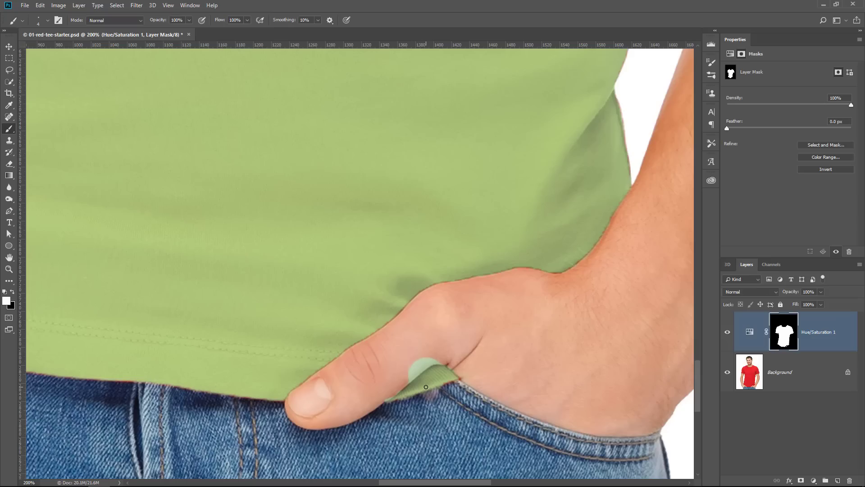
click(12, 291)
mouse_move(410, 373)
mouse_down()
mouse_move(437, 358)
mouse_move(416, 369)
mouse_up()
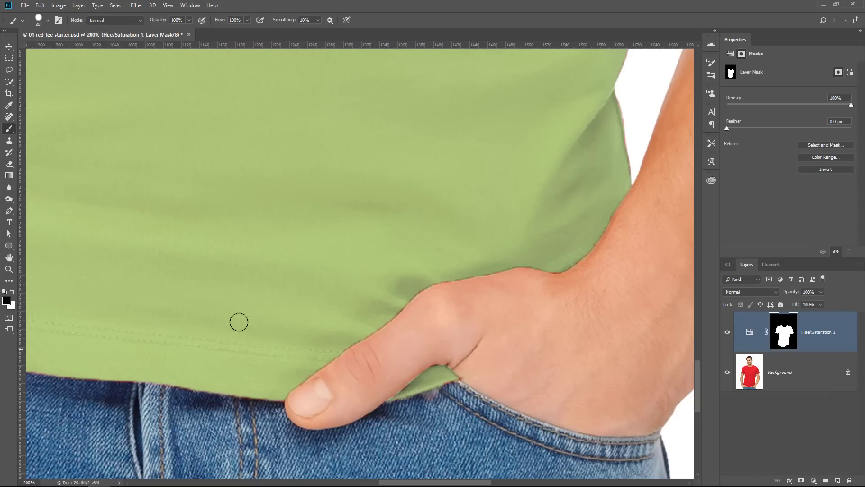
- Hide the Hue/Saturation 1 adjustment layer with the whole image in view
double_click(9, 257)
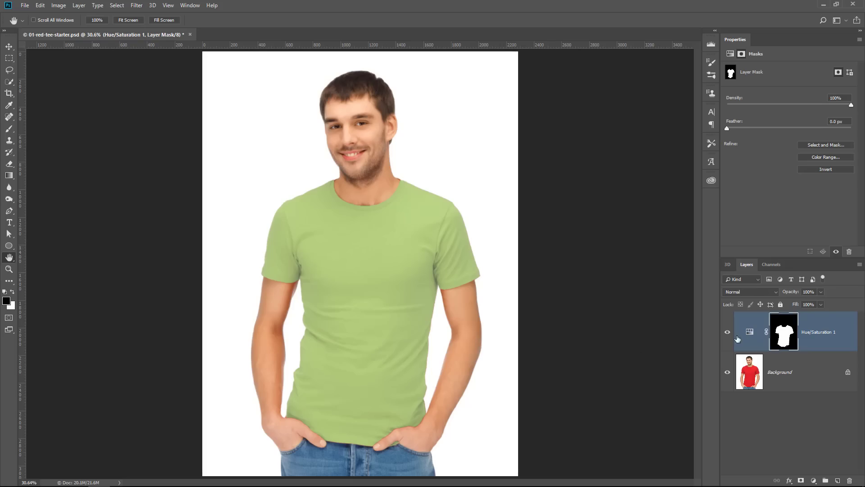
click(727, 332)
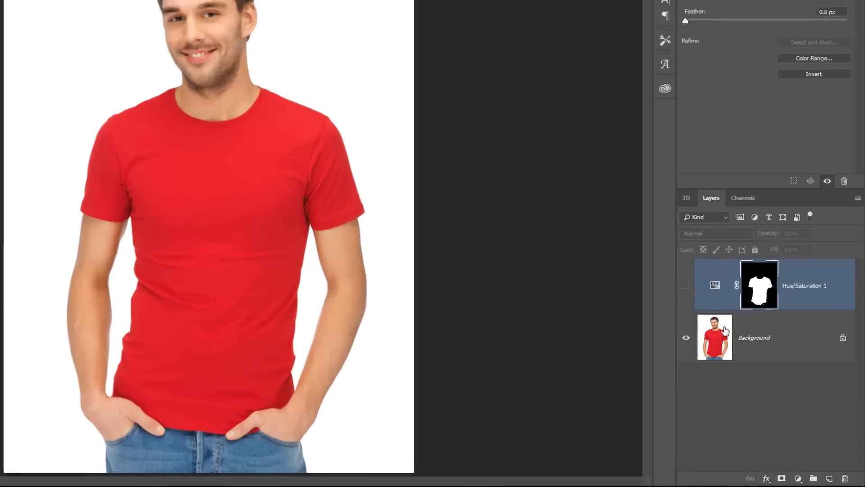
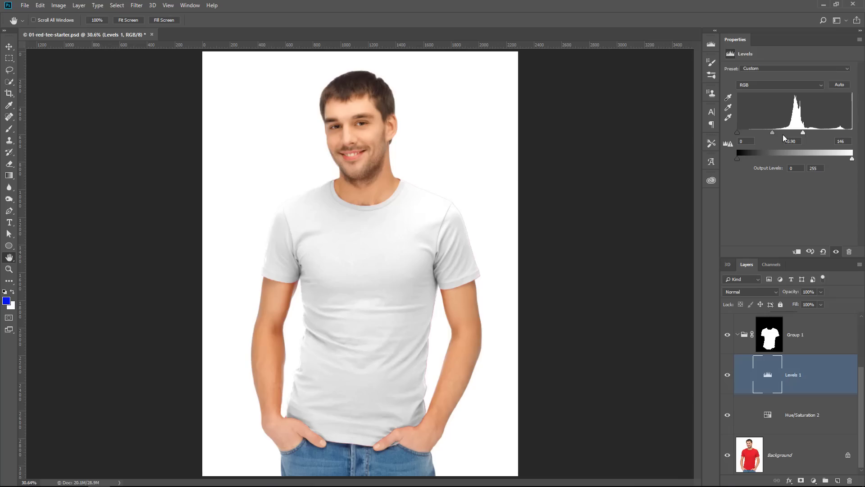
- Fine-tune the Levels 1 midtones and paint white on Group 1's layer mask over the red fringe along the sleeve's outer edge
drag(770, 134, 773, 133)
key(z)
drag(465, 225, 470, 222)
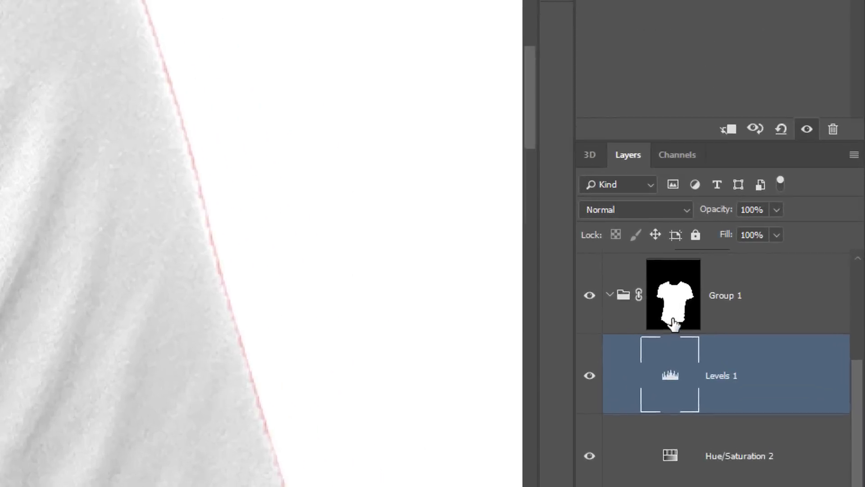
click(770, 339)
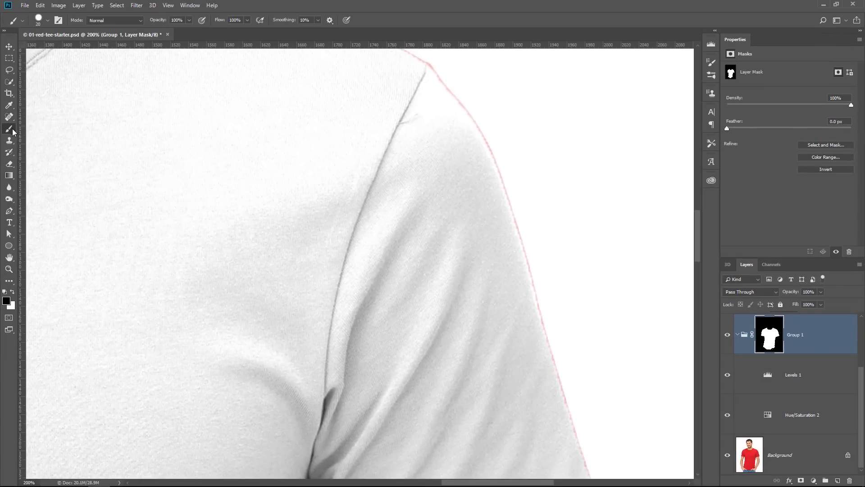
click(12, 293)
mouse_move(467, 127)
mouse_down()
mouse_move(497, 183)
mouse_move(580, 457)
mouse_up()
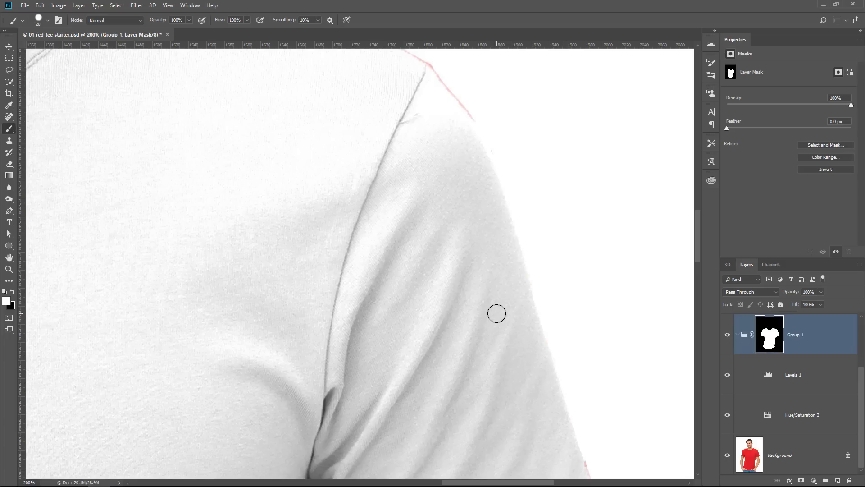
double_click(10, 259)
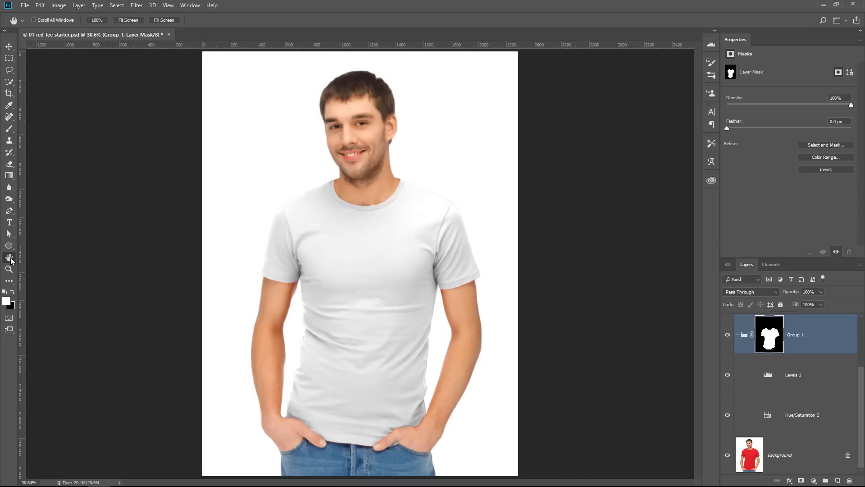
- Compare the T-shirt before and after by toggling Group 1's visibility, leaving the group shown
click(728, 334)
click(727, 335)
click(728, 334)
click(727, 335)
click(728, 336)
click(728, 336)
- Collapse Group 1 and merge it with the Background layer
click(738, 335)
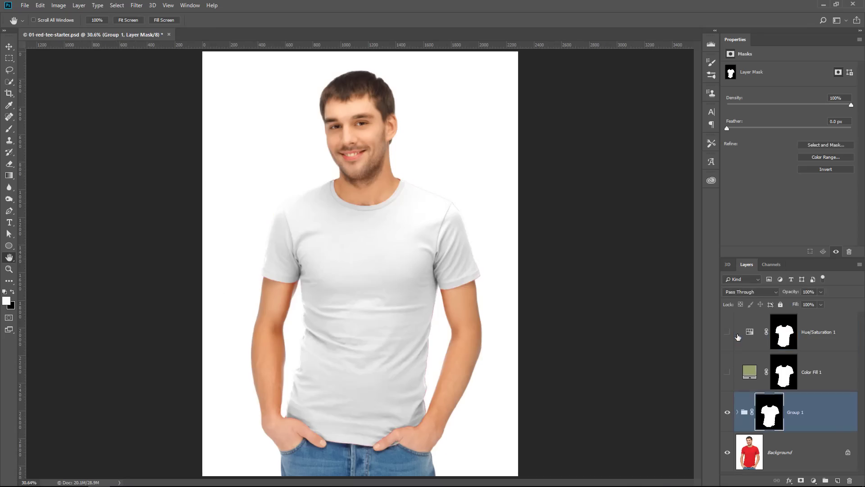
shift+click(756, 446)
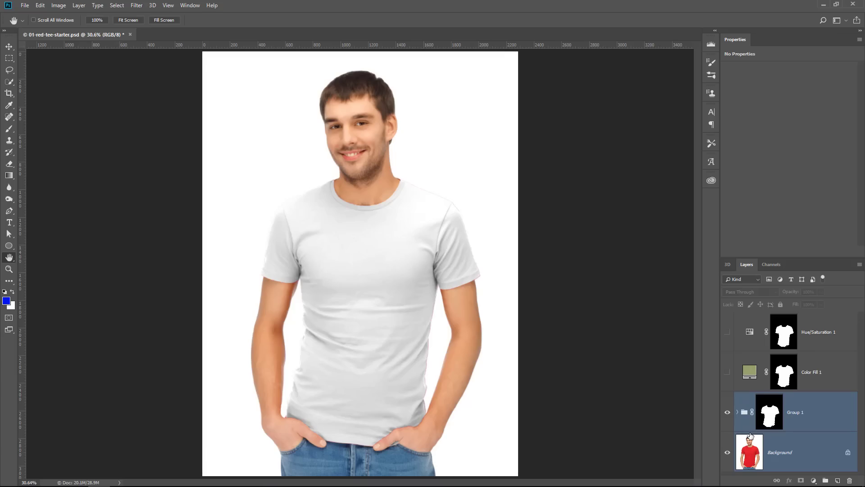
key(ctrl+e)
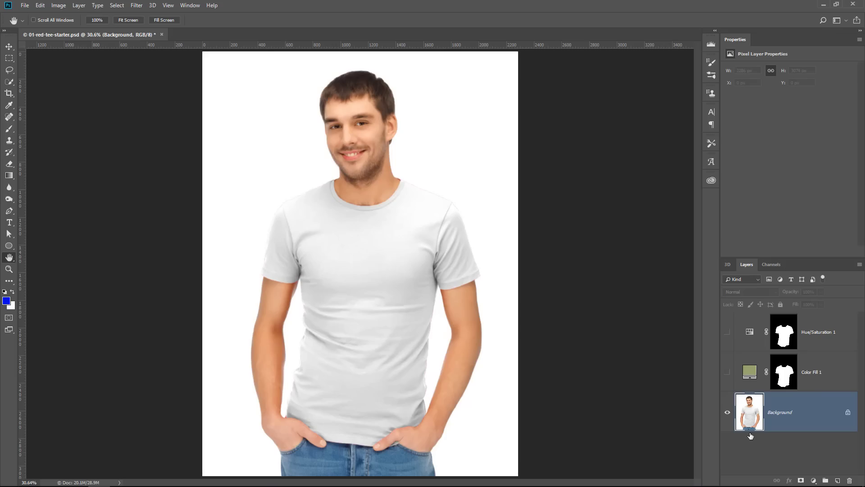
- Toggle the visibility of the merged Background layer to inspect the white T-shirt image, leaving the layer shown
click(728, 413)
click(728, 413)
click(728, 413)
click(728, 412)
click(728, 413)
click(728, 413)
- Show the Hue/Saturation 1 layer and set its hue to +33, saturation to +11 and lightness to -12
click(728, 333)
click(756, 338)
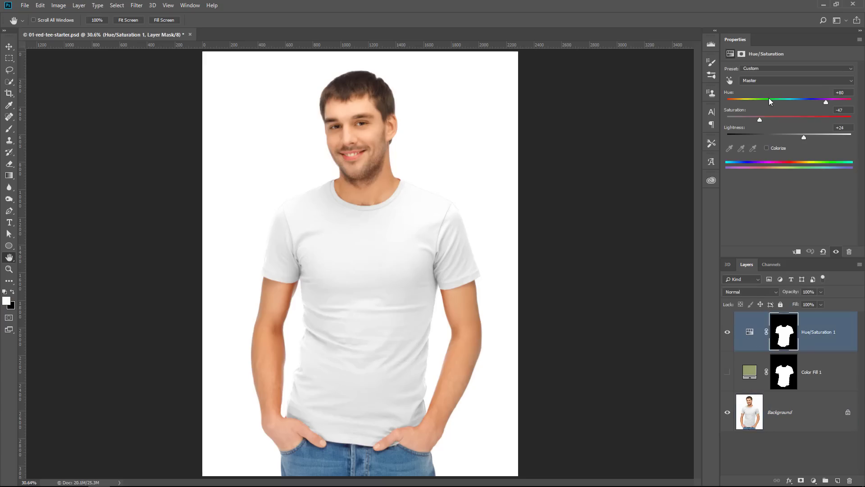
drag(769, 99, 754, 121)
drag(805, 136, 782, 137)
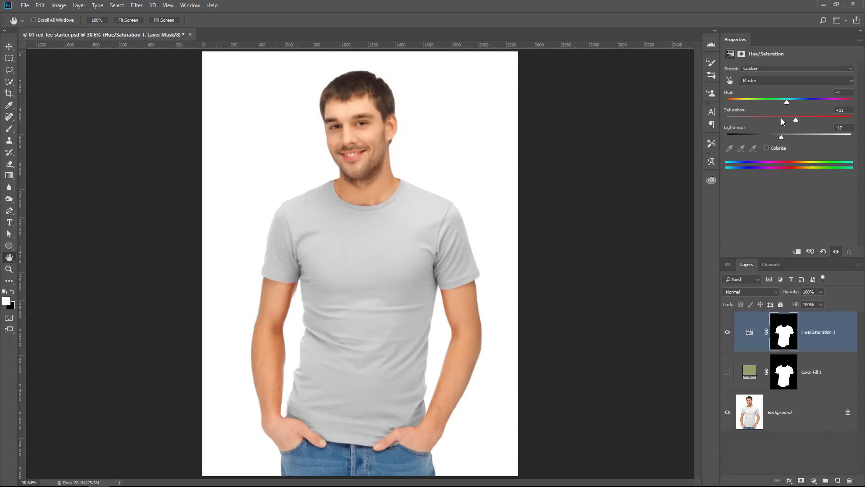
click(800, 105)
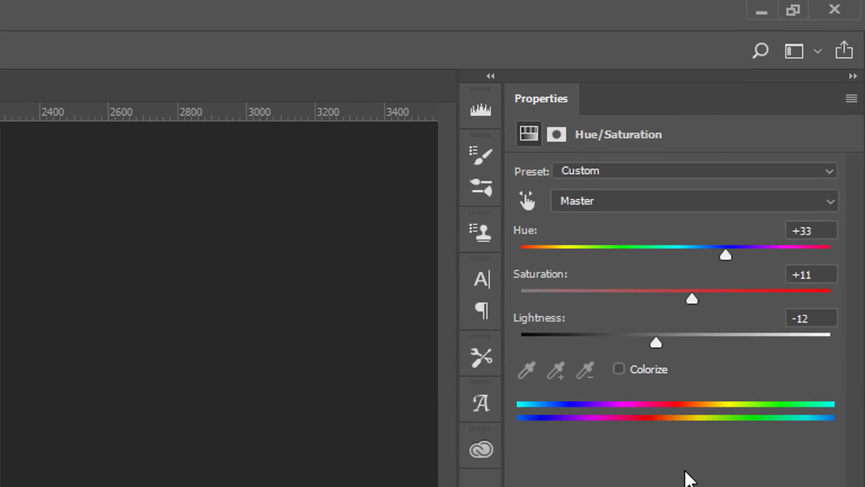
- Turn on Colorize for Hue/Saturation 1, darken the lightness and adjust the saturation and hue to tint the white T-shirt
click(619, 370)
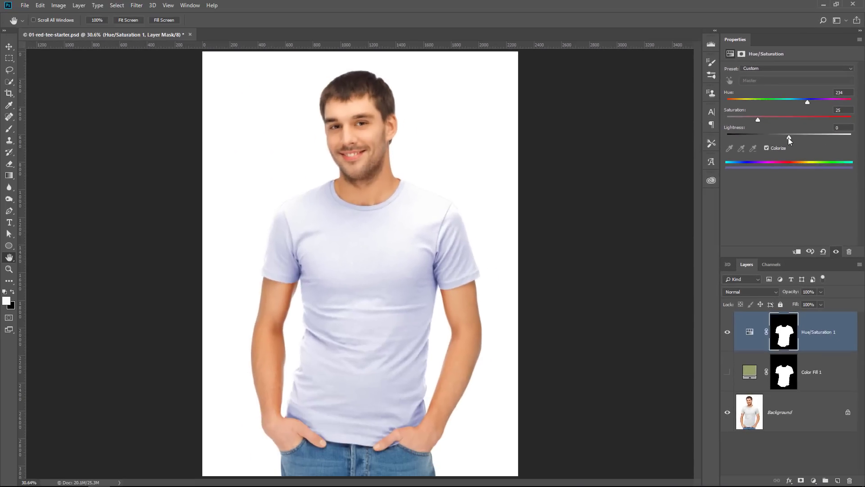
drag(673, 343, 599, 346)
drag(764, 118, 769, 102)
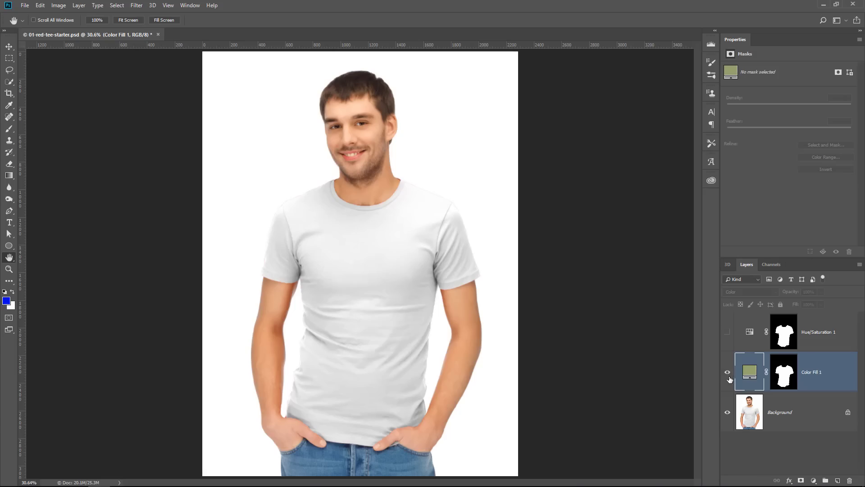
- Show the Color Fill 1 layer and set its blend mode to Multiply after trying Hue
click(728, 374)
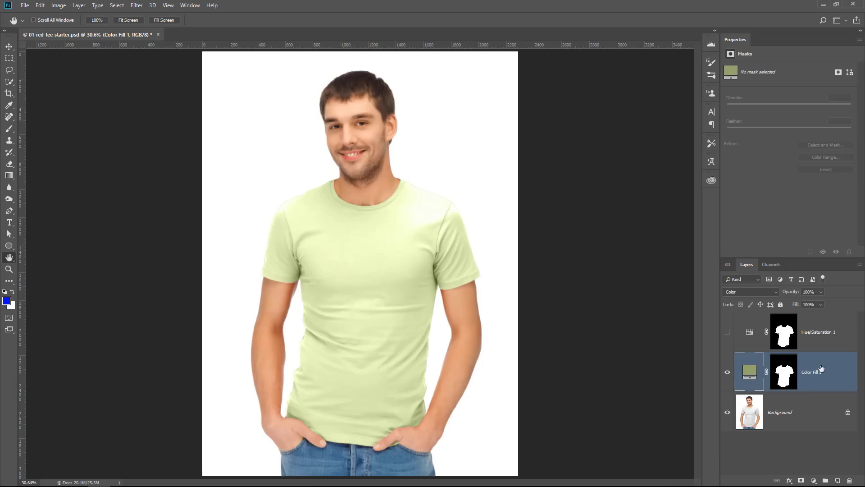
click(750, 293)
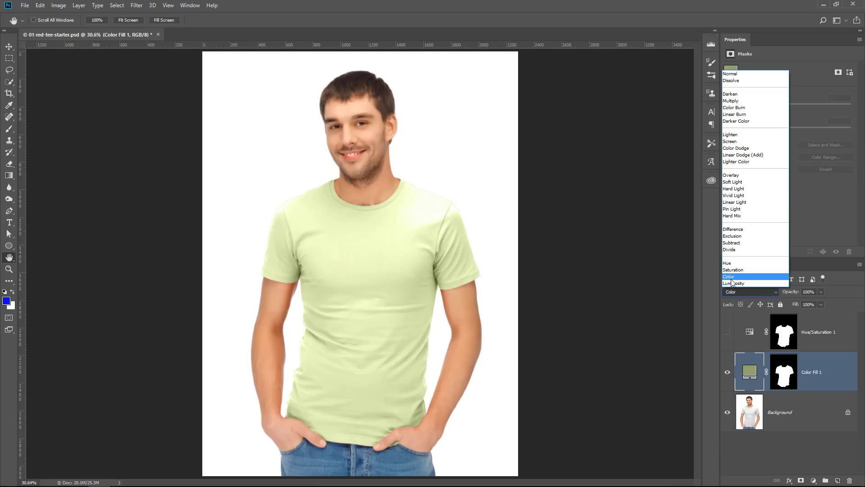
click(732, 278)
click(739, 294)
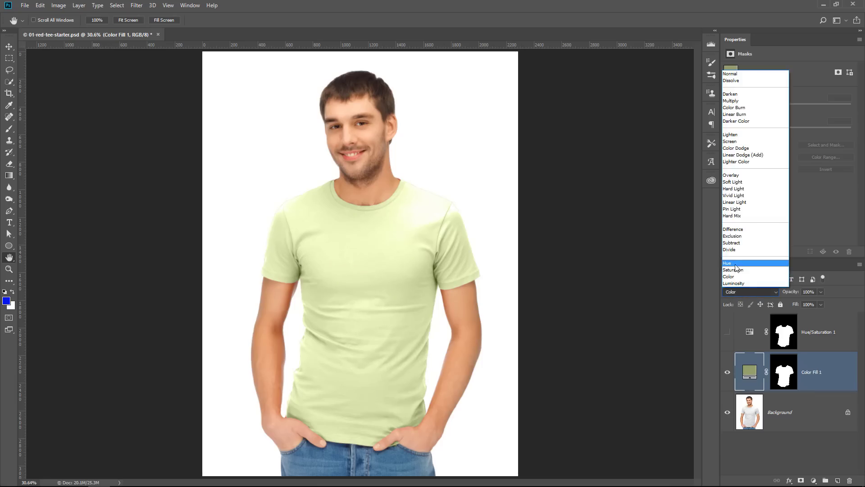
click(728, 265)
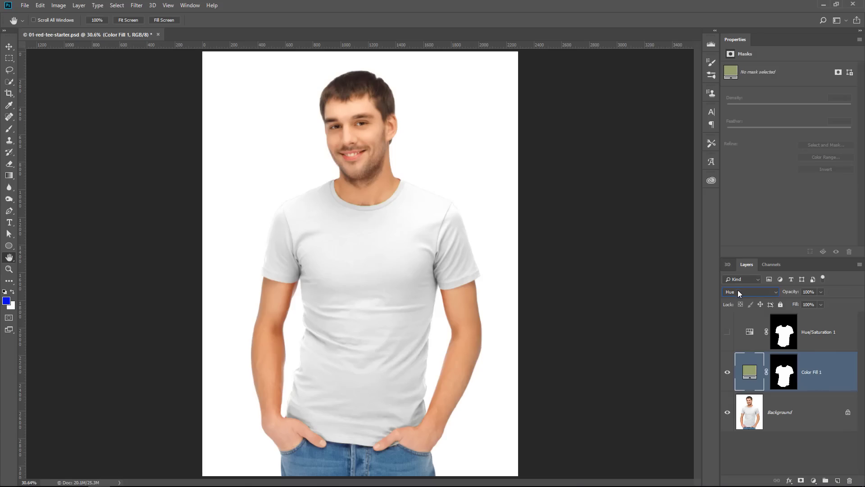
click(737, 292)
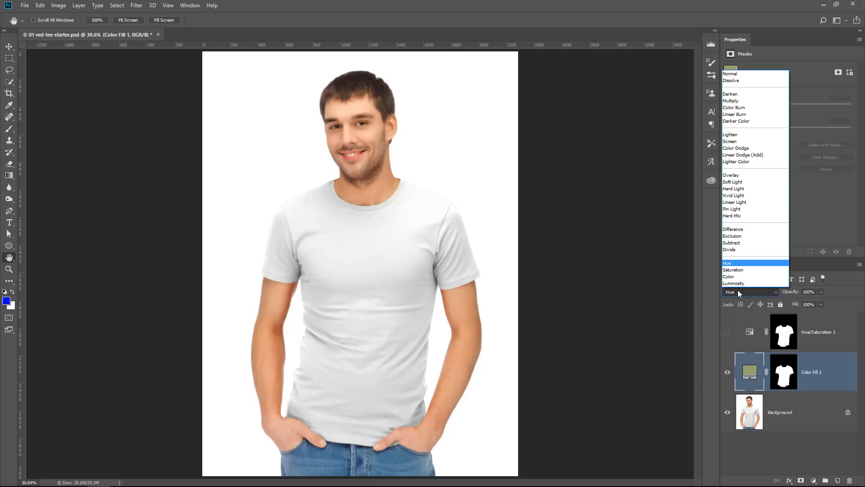
click(729, 101)
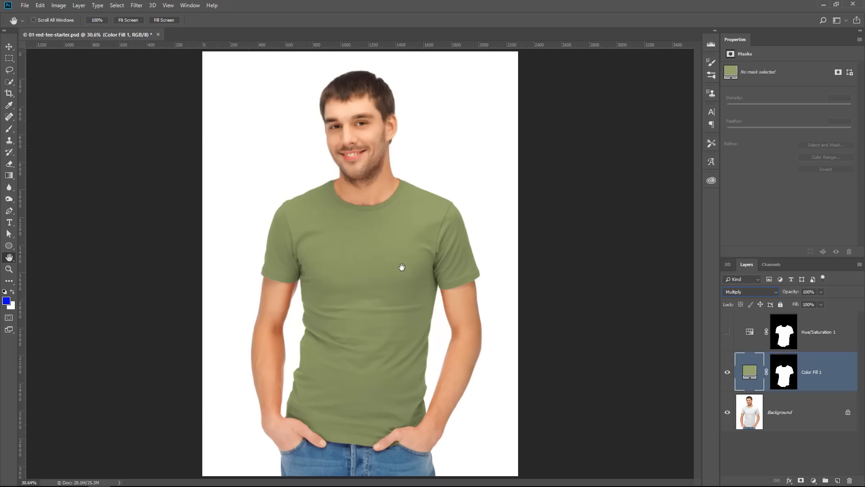
- Recolor Color Fill 1 with a brighter shade at 67% saturation and 75% brightness, and shift its hue toward purple
double_click(751, 371)
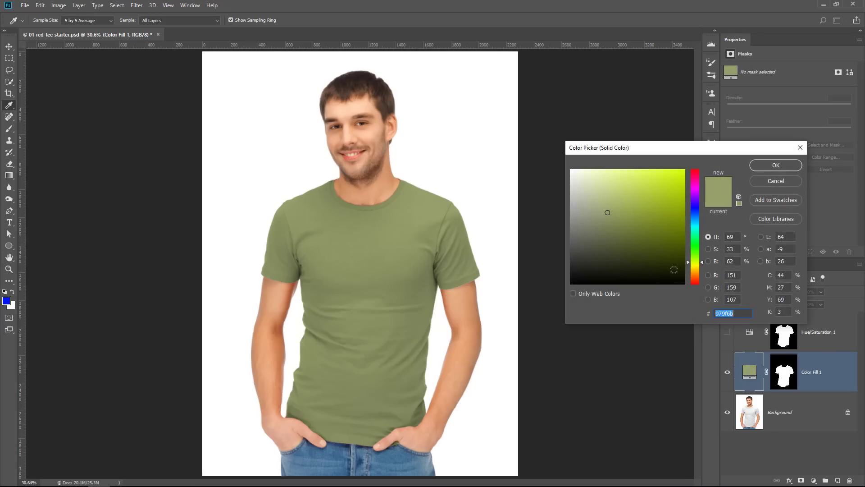
drag(649, 264, 645, 200)
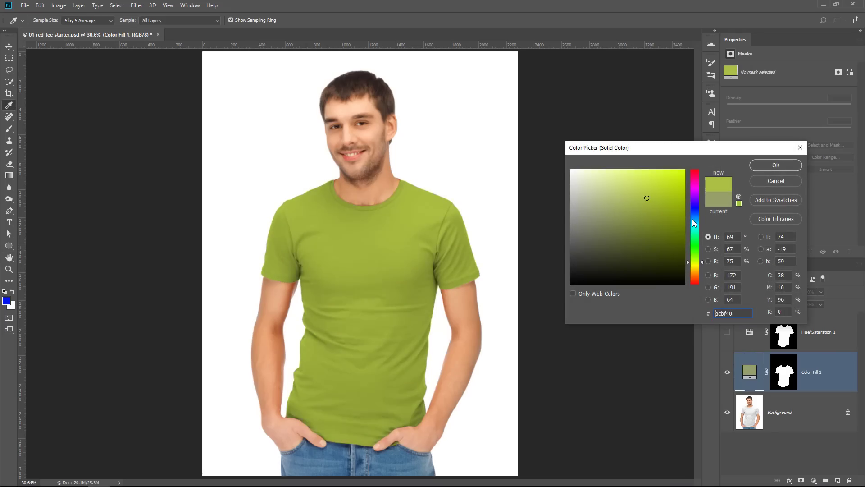
drag(692, 219, 690, 190)
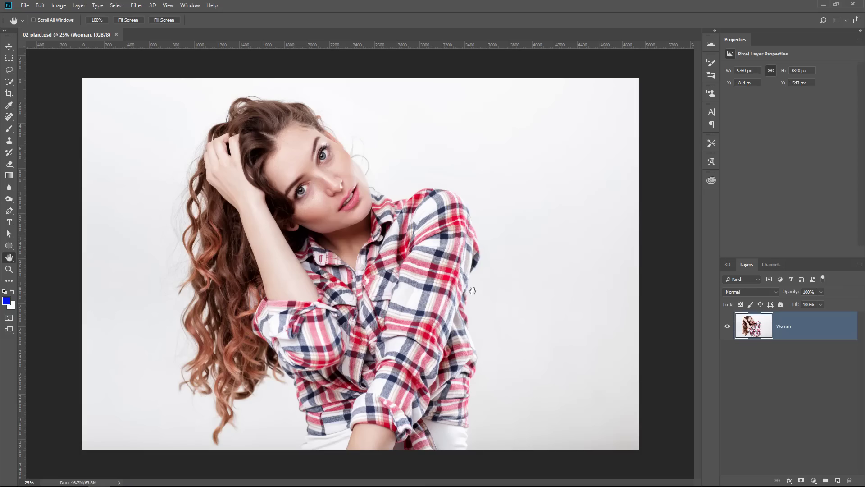
click(9, 82)
click(47, 83)
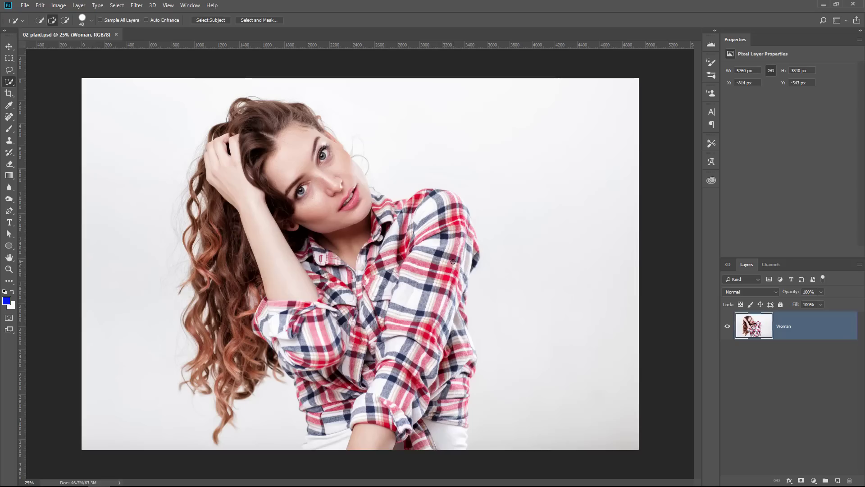
mouse_move(424, 273)
mouse_down()
mouse_move(413, 270)
mouse_move(429, 255)
mouse_move(451, 274)
mouse_move(431, 272)
mouse_up()
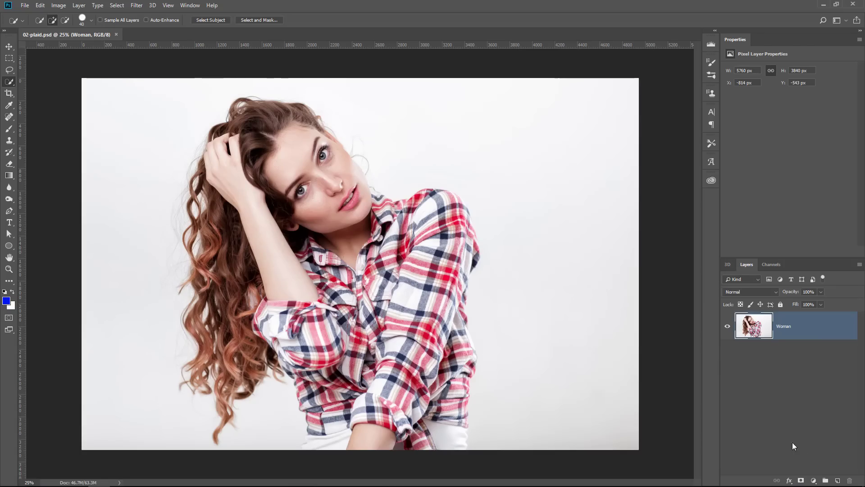
- Add a Hue/Saturation adjustment above the Woman layer and target Reds by sampling the shirt's red with the on-image adjustment tool
click(813, 479)
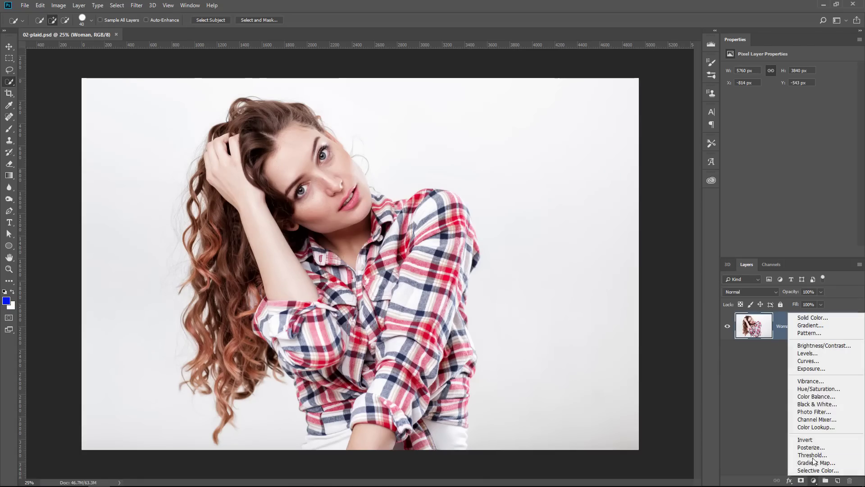
click(818, 389)
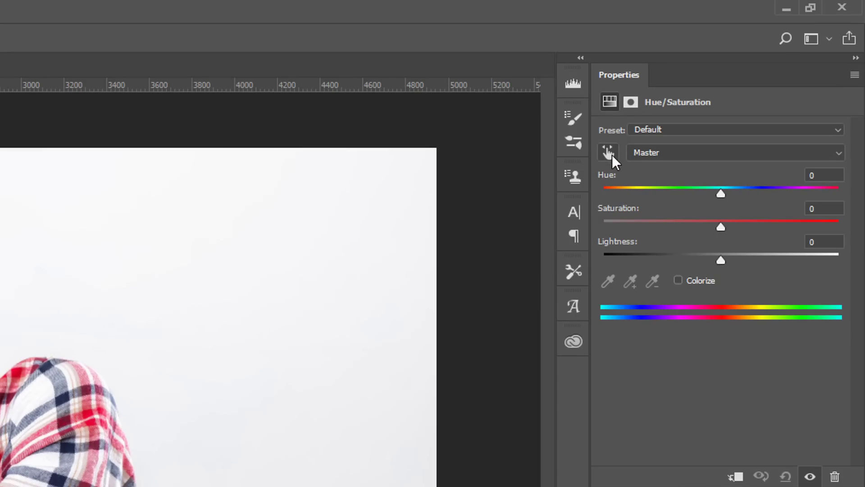
click(612, 155)
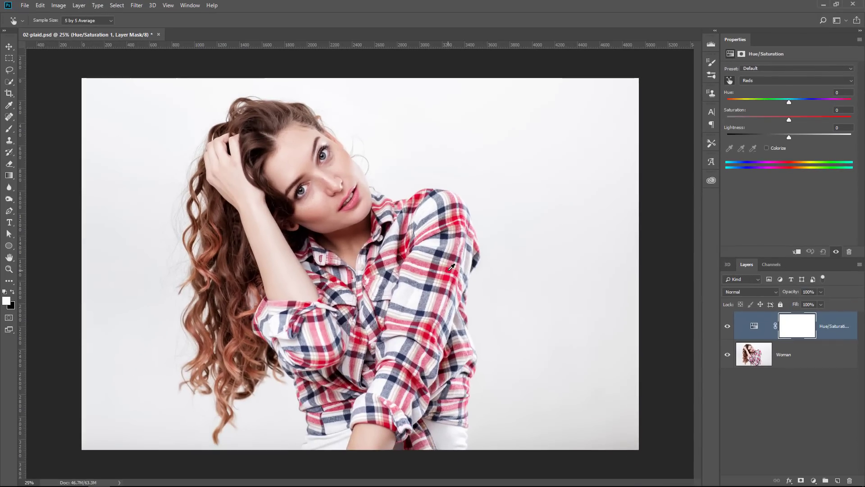
click(449, 273)
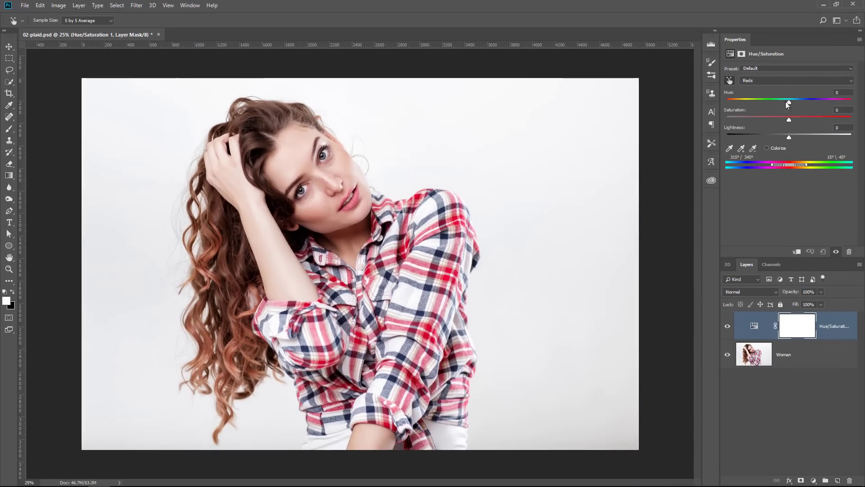
- Try a Reds hue of -38 with reduced saturation on the plaid shirt, and reset the adjustment
drag(788, 102, 766, 107)
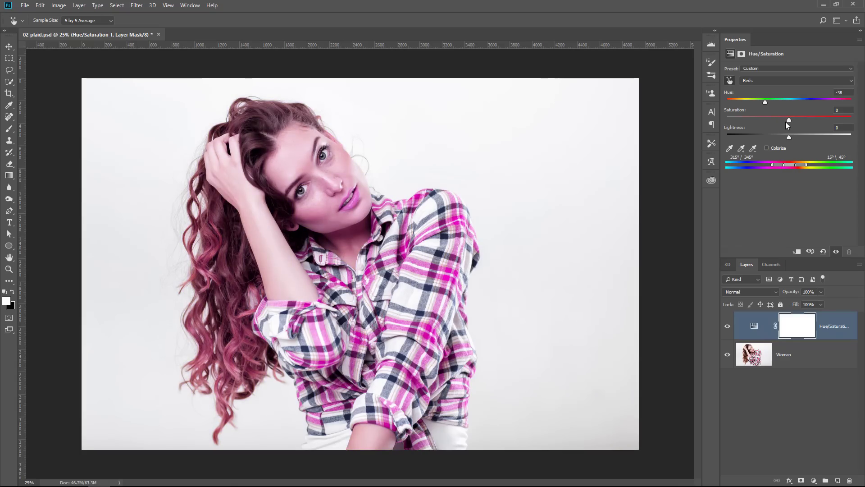
drag(786, 120, 768, 120)
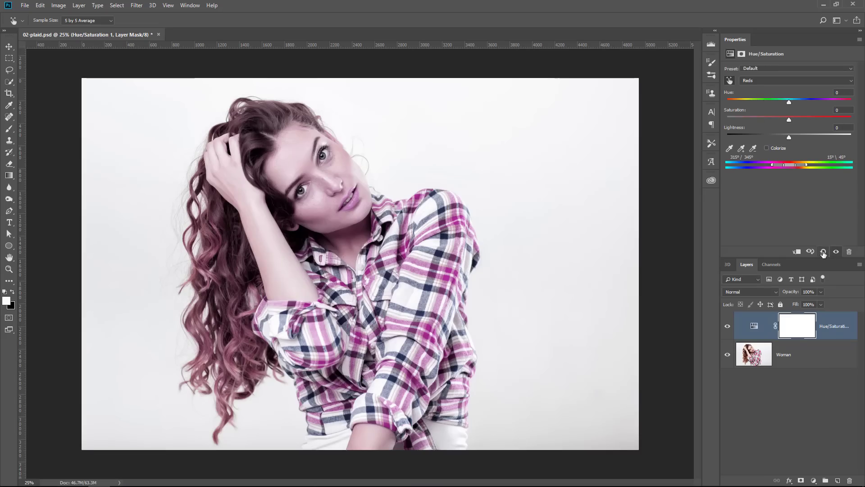
click(823, 252)
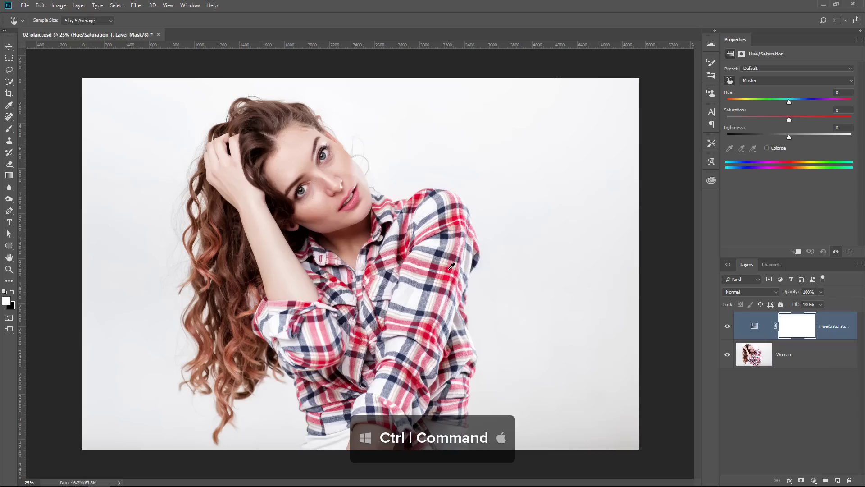
- Try shifting the hue of the shirt's reds directly on the image with the on-image adjustment tool, and reset the adjustment
drag(451, 266, 438, 278)
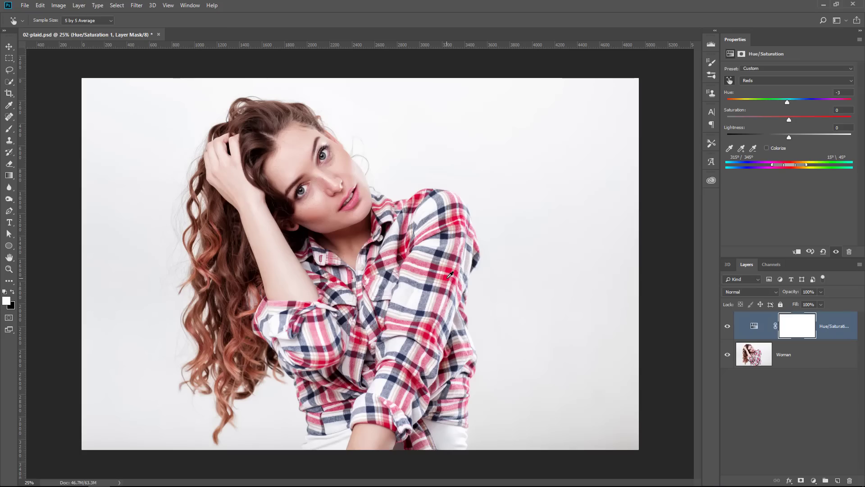
mouse_move(447, 281)
mouse_down()
mouse_move(428, 280)
mouse_move(458, 280)
mouse_move(428, 282)
mouse_move(469, 283)
mouse_move(449, 274)
mouse_up()
click(823, 252)
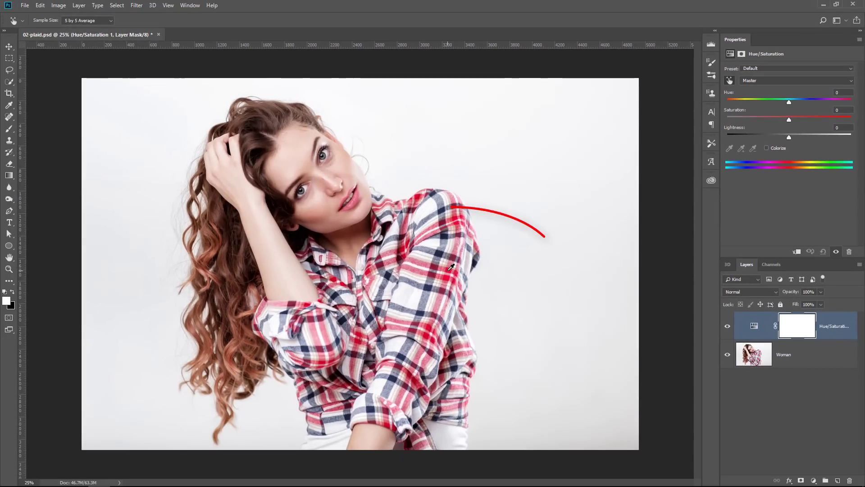
- Sample a red stripe on the sleeve to target Reds again, and view the color range options while keeping Reds
click(452, 267)
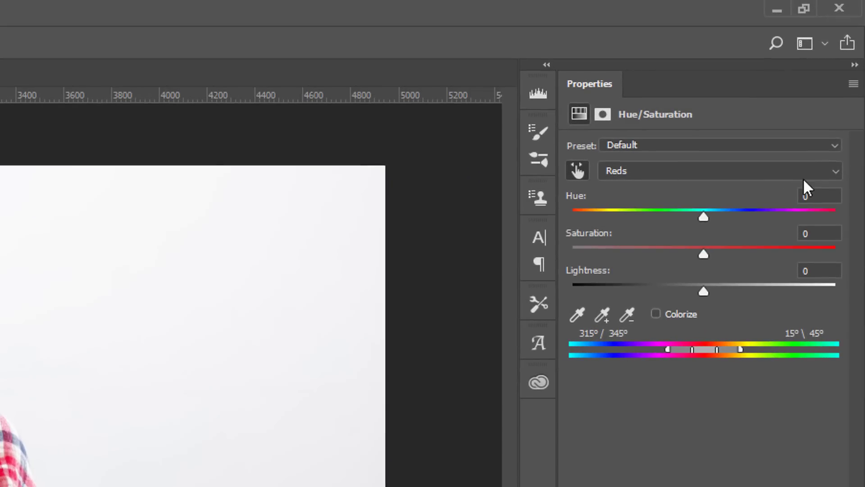
click(831, 167)
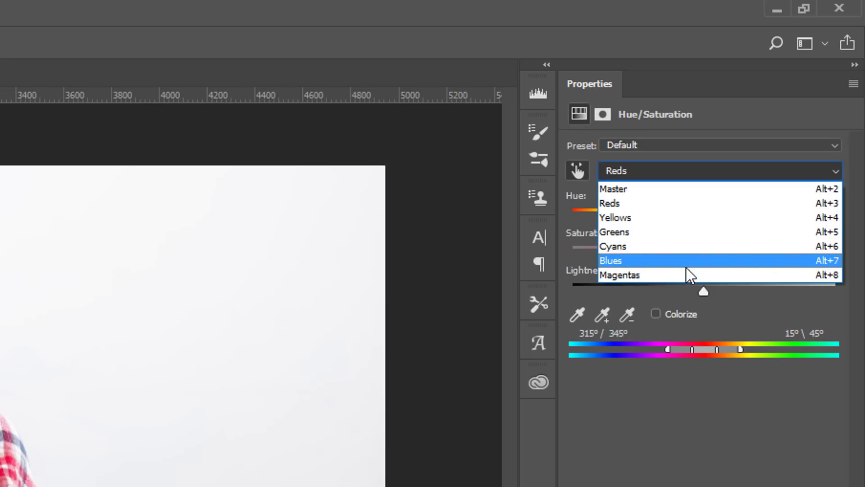
click(570, 169)
click(583, 174)
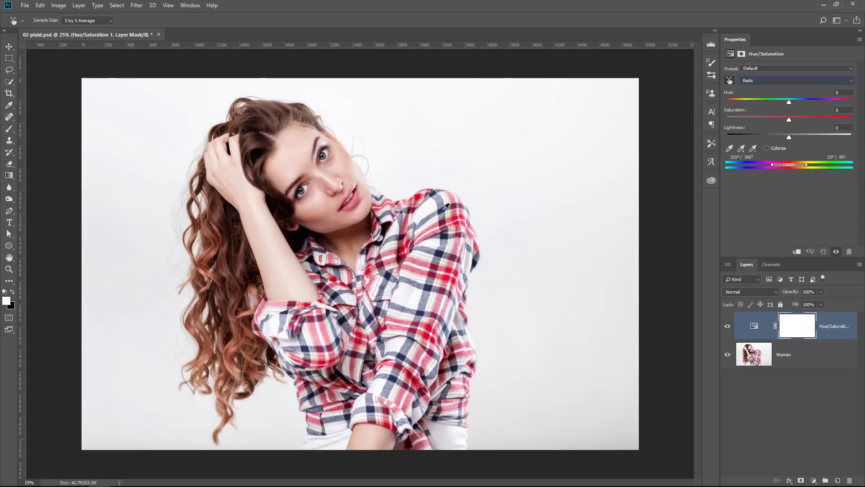
- Sample colors on the sleeve and lips with the on-image adjustment tool, and set the Reds hue to -97 from the shirt's red
click(446, 206)
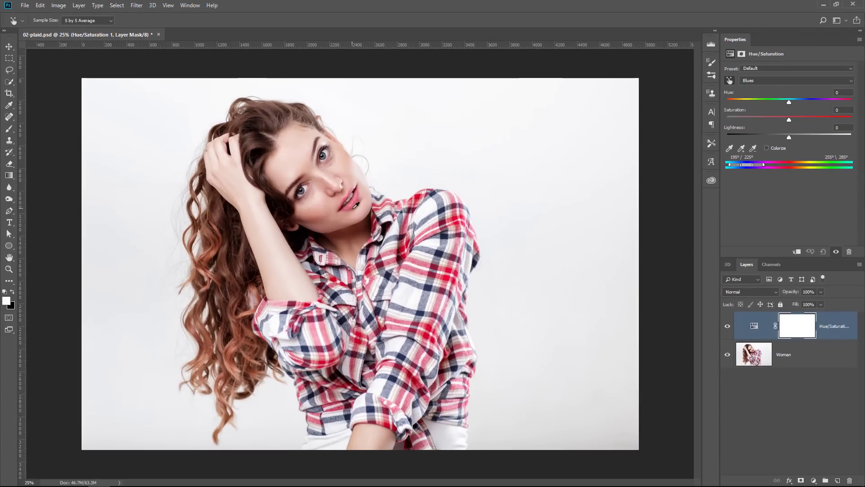
click(356, 206)
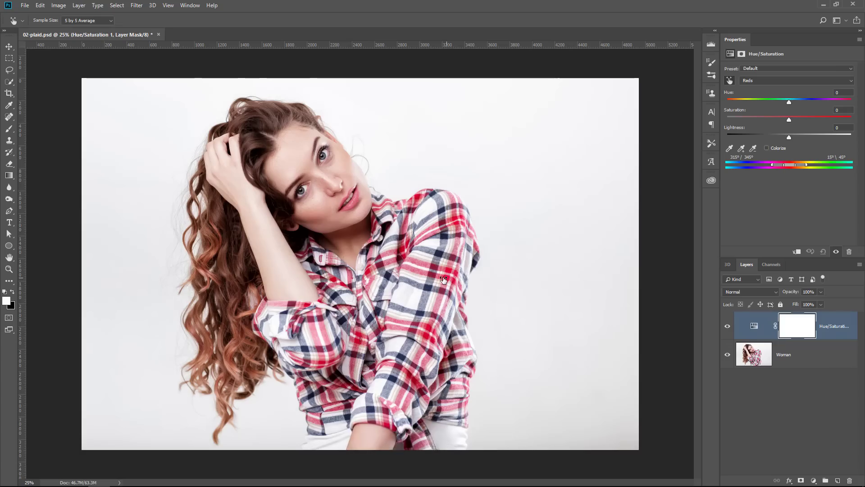
mouse_move(450, 274)
mouse_down()
mouse_move(403, 281)
mouse_move(448, 285)
mouse_up()
key(z)
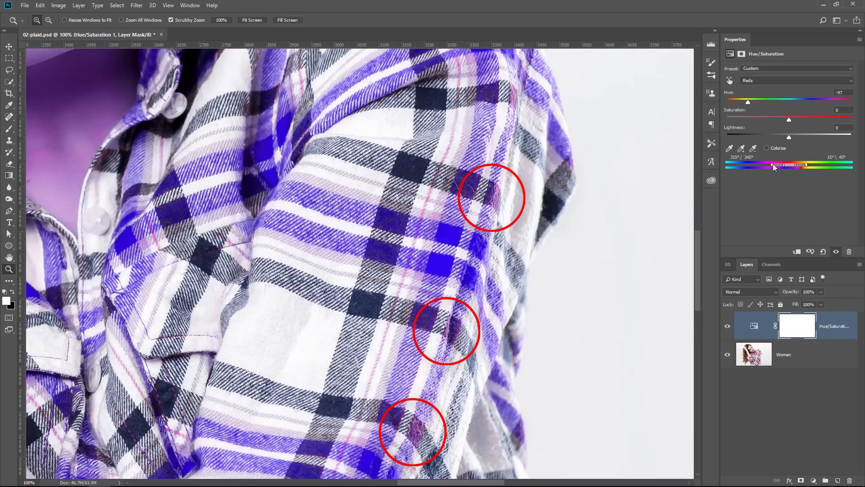
- Widen the Reds color range to 273°/302° and 49°\77° to include the leftover red patches on the sleeve
drag(772, 165, 758, 165)
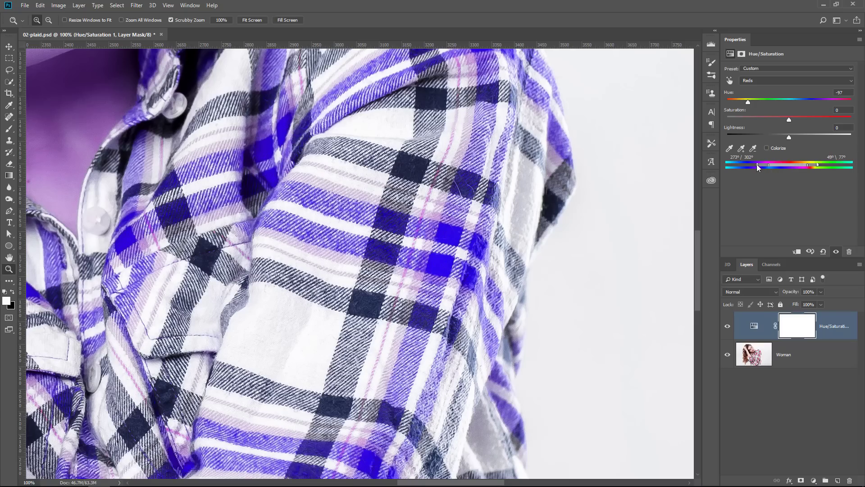
right_click(387, 248)
double_click(9, 258)
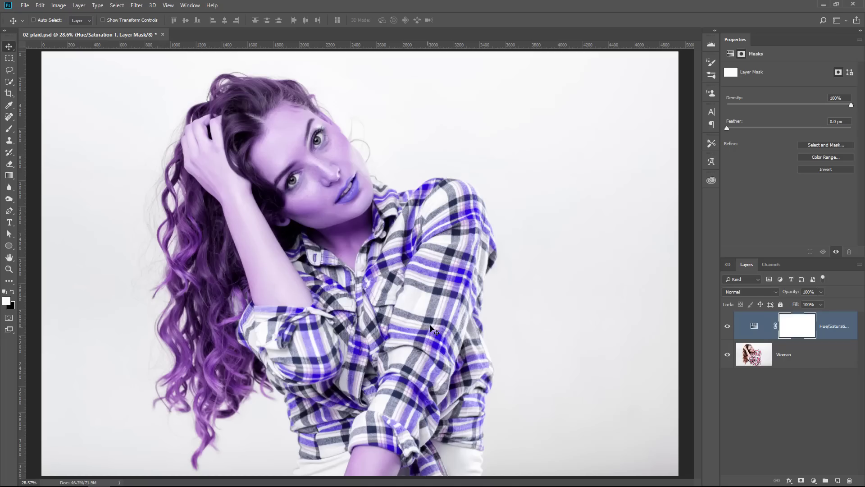
- Load the Pre-Made Selection channel as a selection and replace the Hue/Saturation layer's mask with one made from it
click(766, 265)
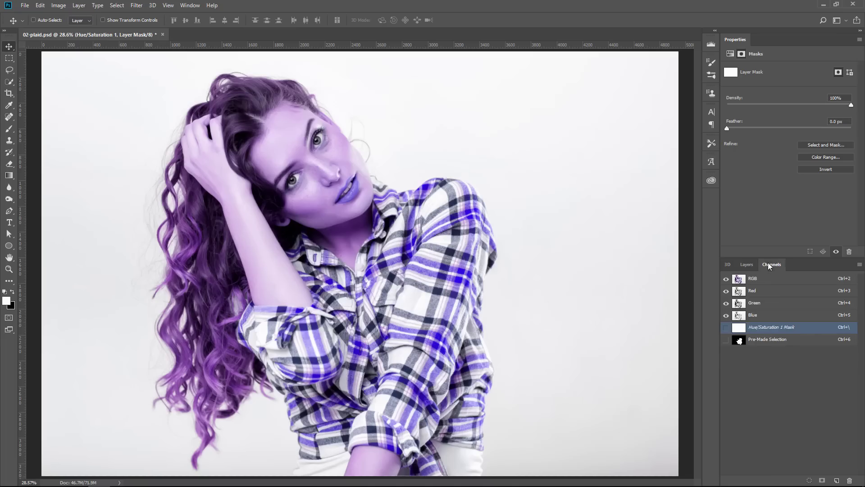
ctrl+click(740, 342)
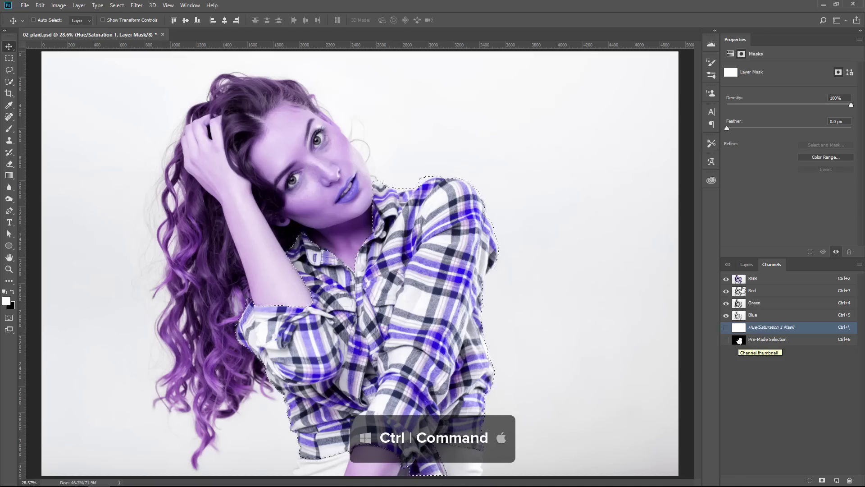
click(746, 265)
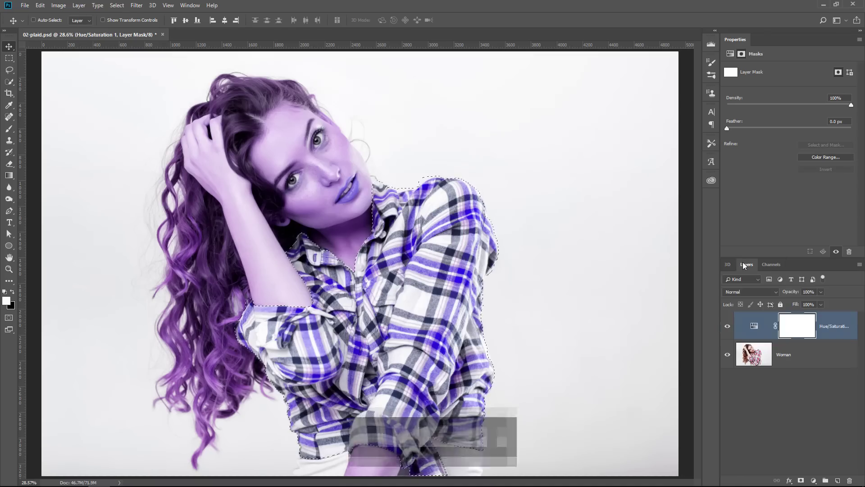
right_click(789, 333)
click(796, 350)
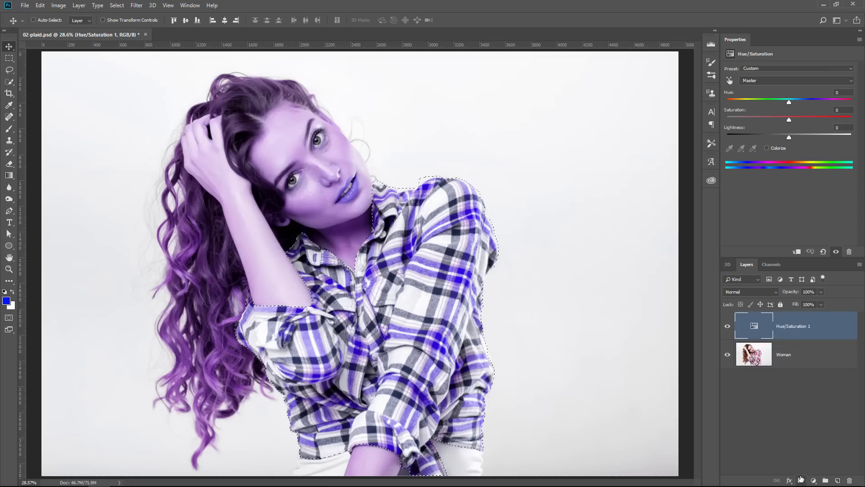
click(801, 479)
- Toggle the Hue/Saturation layer's visibility to compare before and after, and shift its Master hue toward negative values
click(726, 329)
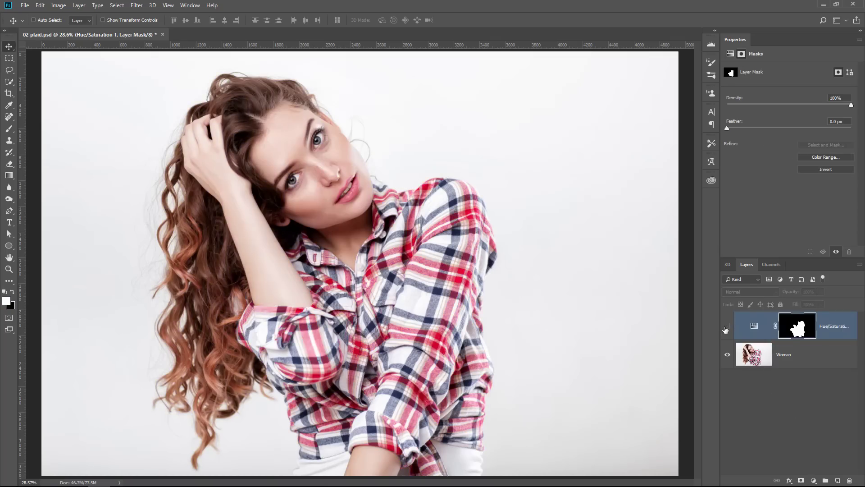
click(726, 329)
click(726, 329)
click(726, 329)
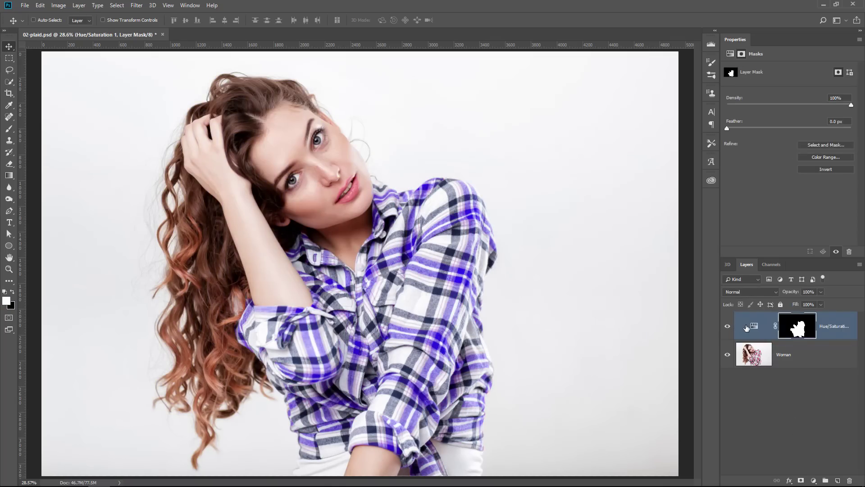
click(753, 326)
mouse_move(788, 101)
mouse_down()
mouse_move(754, 107)
mouse_move(820, 104)
mouse_move(777, 106)
mouse_up()
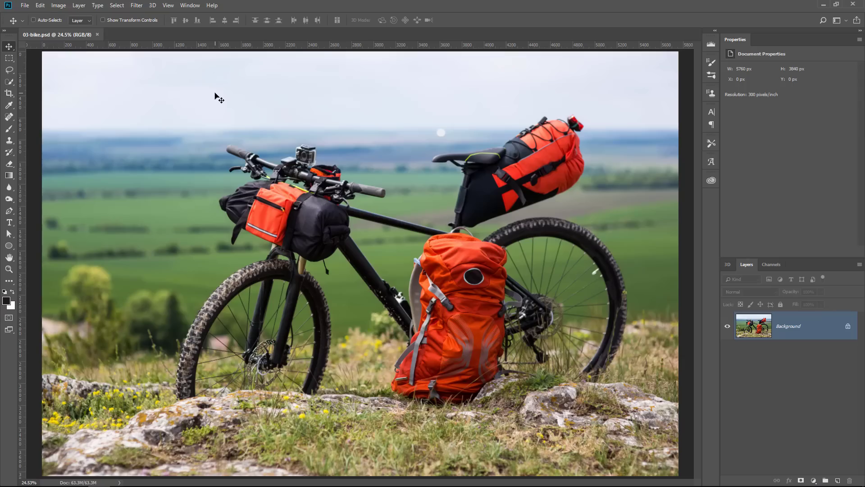
- Try a Color Range selection on 03-bike.psd by sampling the saddle bag's red, adding nearby shades, and switching between selection and image previews
click(117, 7)
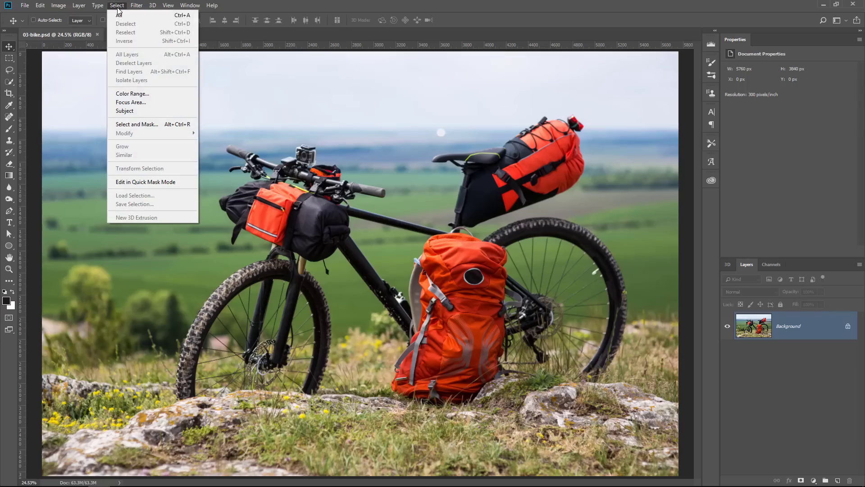
click(132, 93)
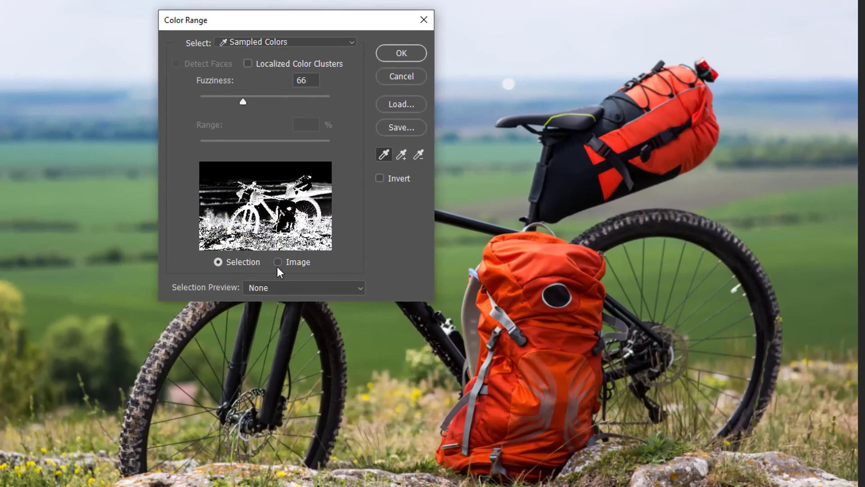
click(277, 264)
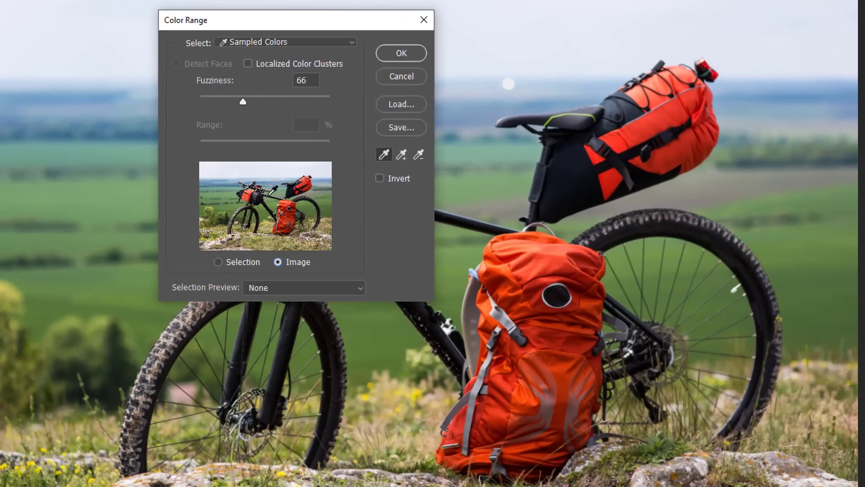
click(219, 262)
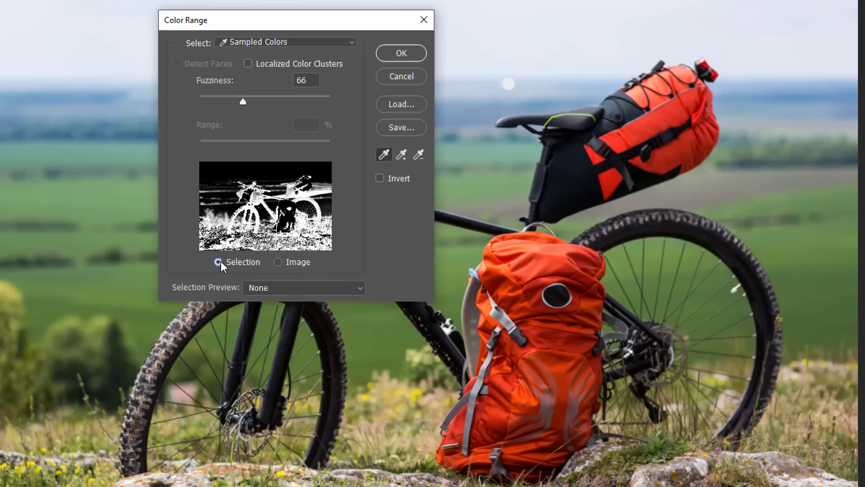
click(652, 125)
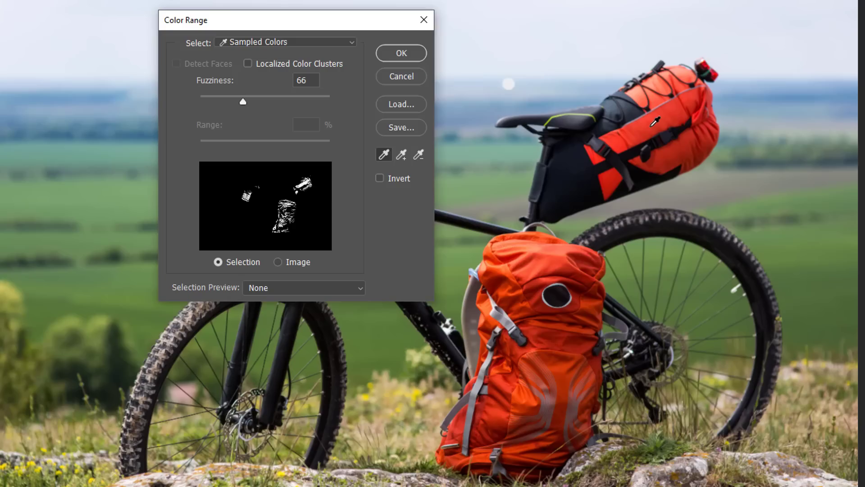
click(401, 155)
mouse_move(643, 126)
mouse_down()
mouse_move(661, 126)
mouse_move(676, 153)
mouse_move(694, 126)
mouse_up()
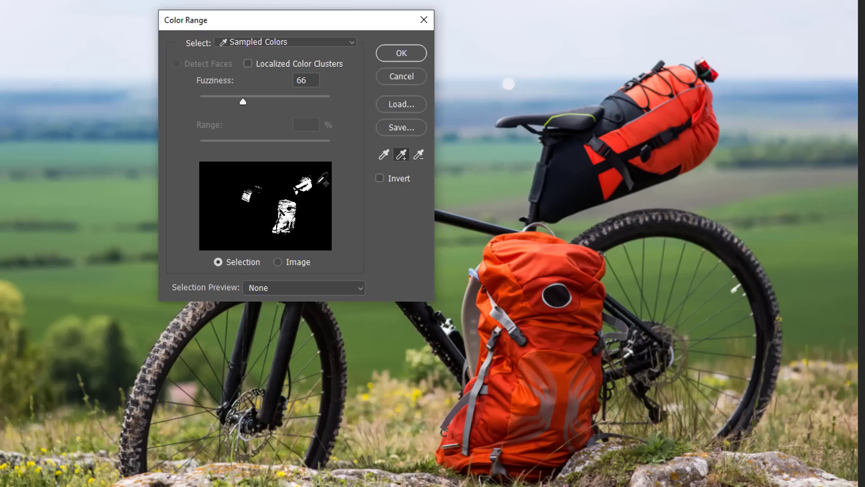
click(279, 263)
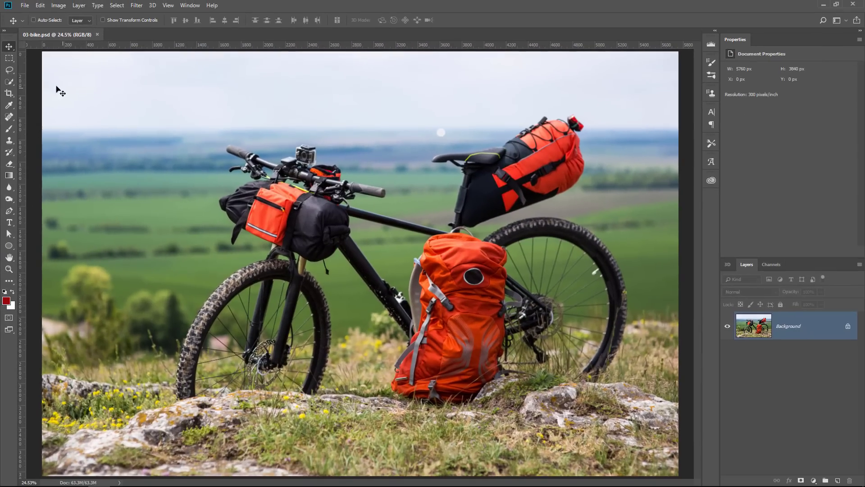
- Draw a loose selection around the red saddle bag behind the seat with the Lasso tool
click(10, 72)
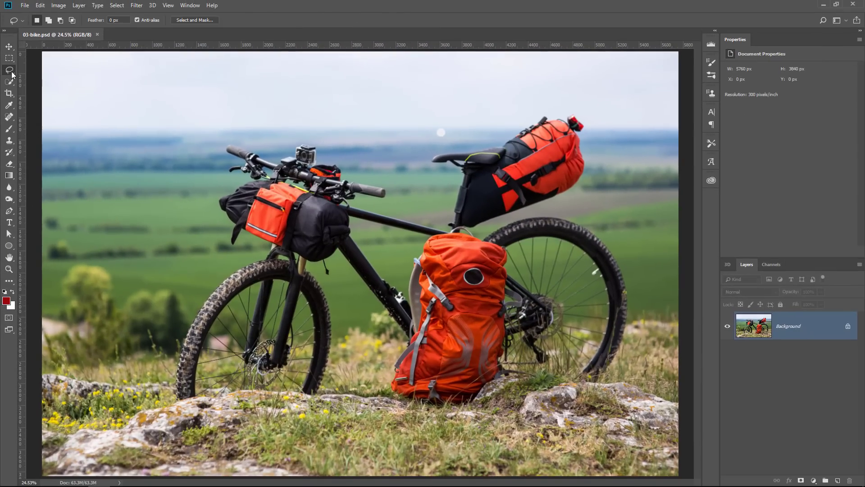
right_click(13, 71)
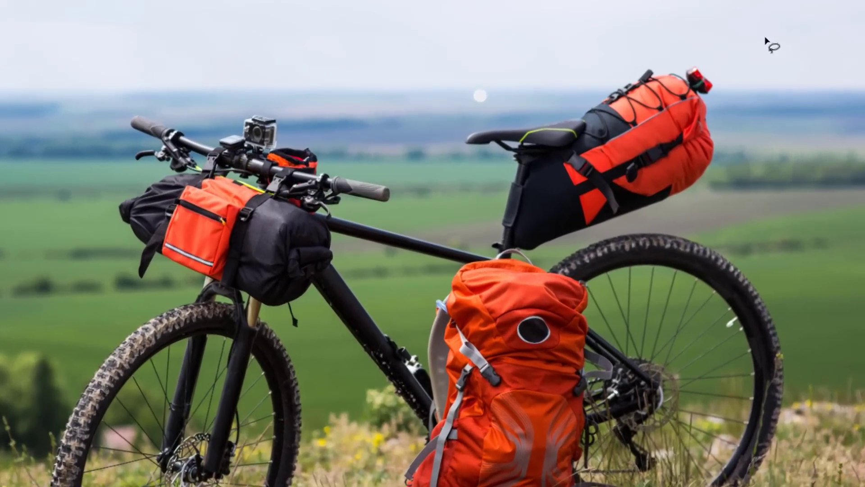
mouse_move(727, 100)
mouse_down()
mouse_move(662, 64)
mouse_move(596, 90)
mouse_move(596, 114)
mouse_move(615, 122)
mouse_move(557, 154)
mouse_move(555, 177)
mouse_move(580, 234)
mouse_move(679, 206)
mouse_move(728, 174)
mouse_move(728, 105)
mouse_up()
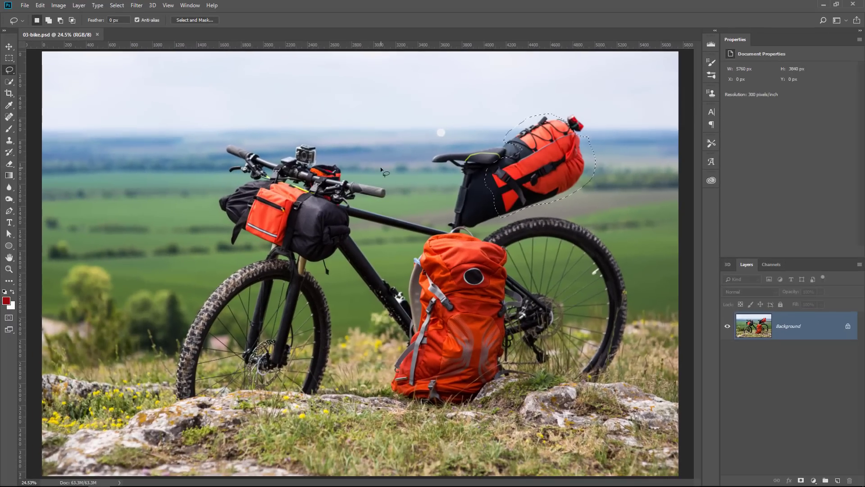
- Open Color Range within the lasso selection, sample the saddle bag's red from the image preview, and return to the selection preview
click(117, 5)
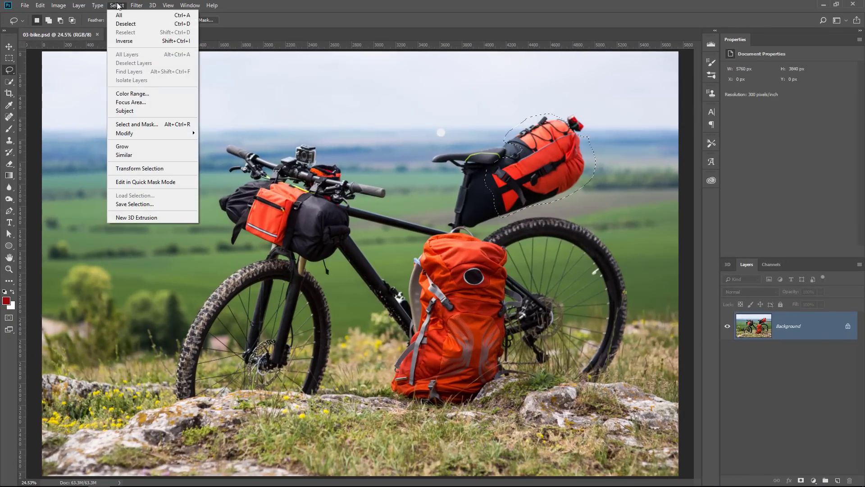
click(134, 93)
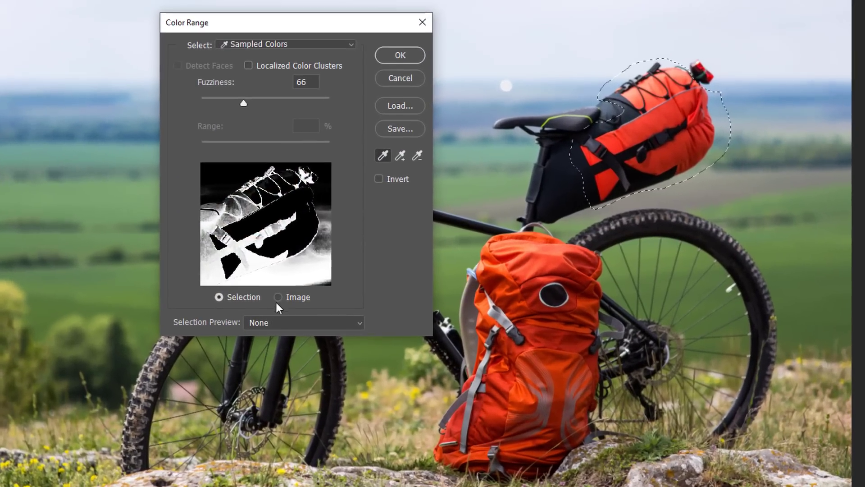
click(282, 283)
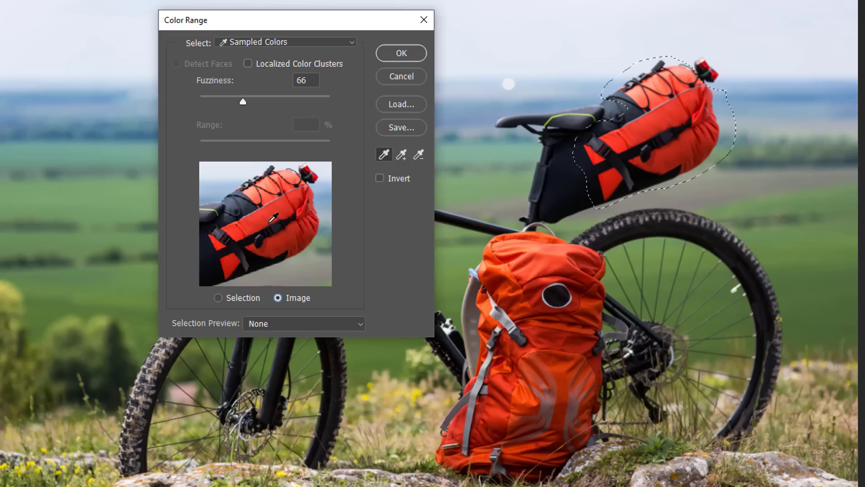
click(218, 297)
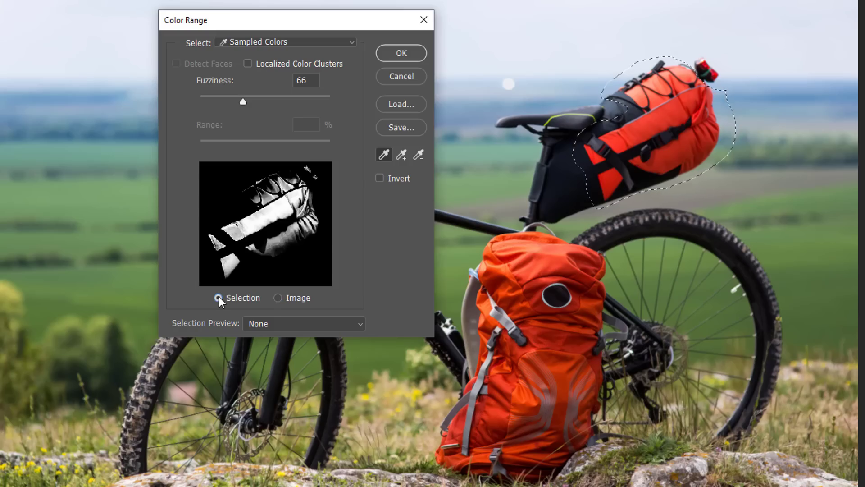
- Add the saddle bag's remaining red and orange shades to the Color Range sample, and apply the selection with Fuzziness 74
click(402, 155)
click(286, 241)
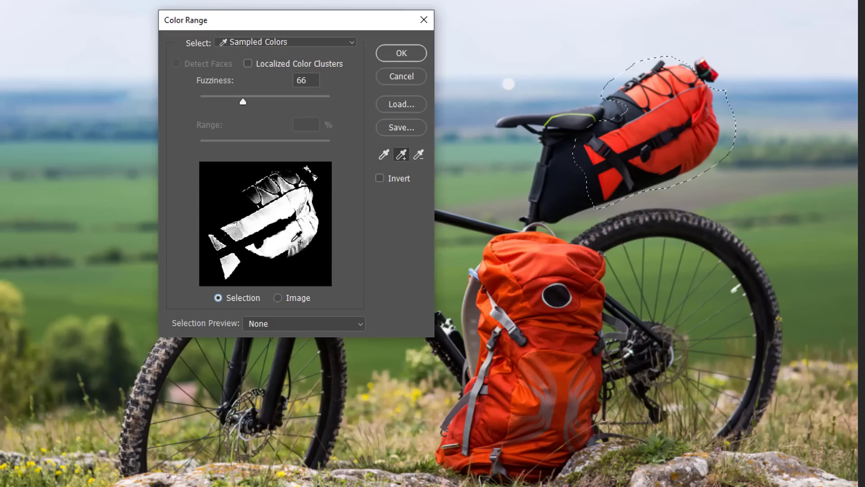
click(300, 237)
click(255, 231)
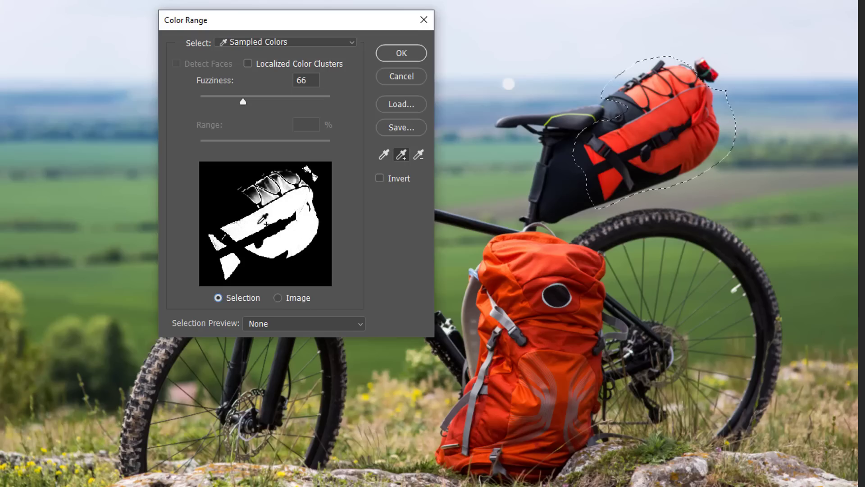
click(274, 193)
click(271, 184)
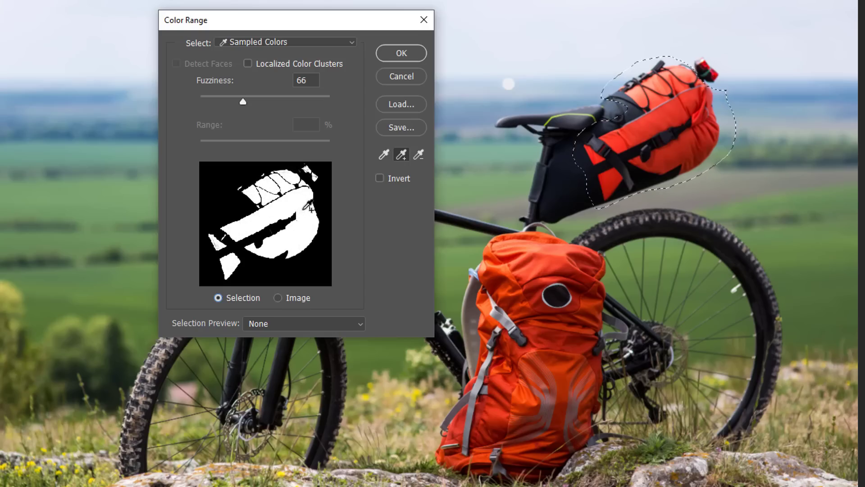
drag(243, 102, 251, 114)
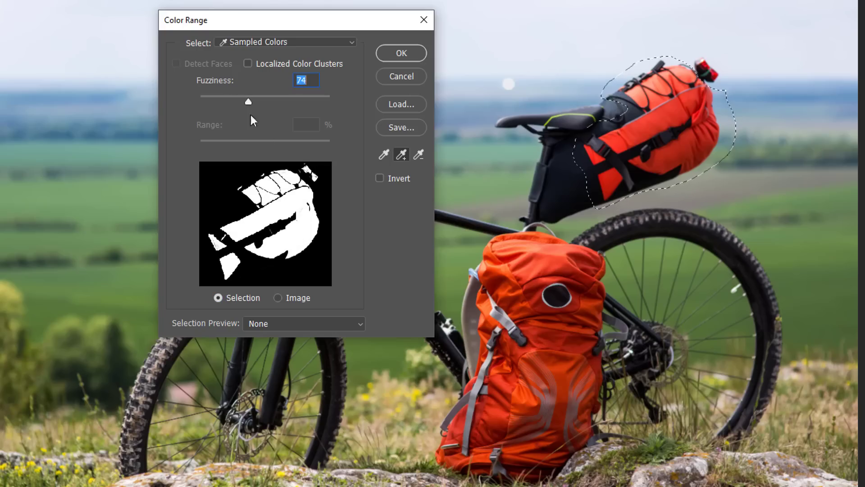
click(391, 56)
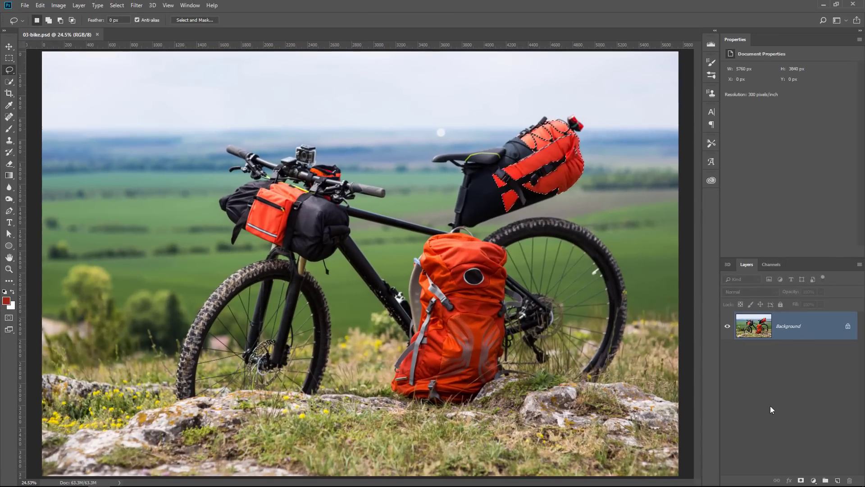
- Create a layer group masked by the saddle bag selection and add a Hue/Saturation adjustment inside it
click(826, 480)
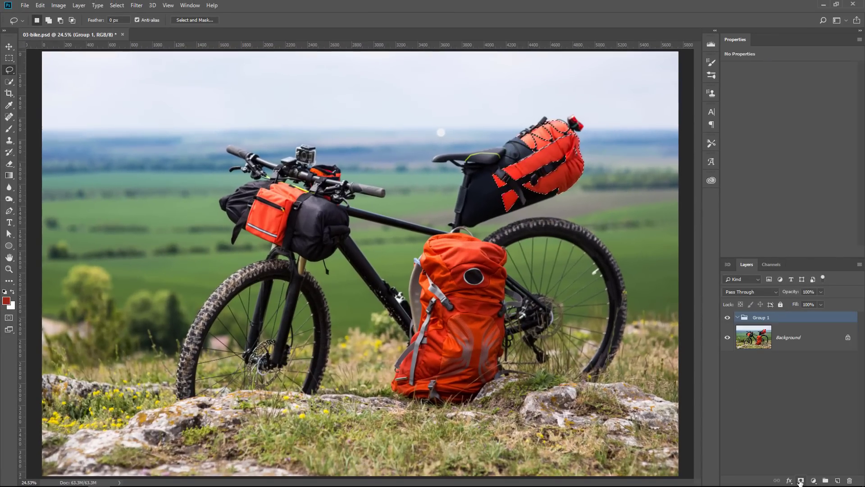
click(800, 481)
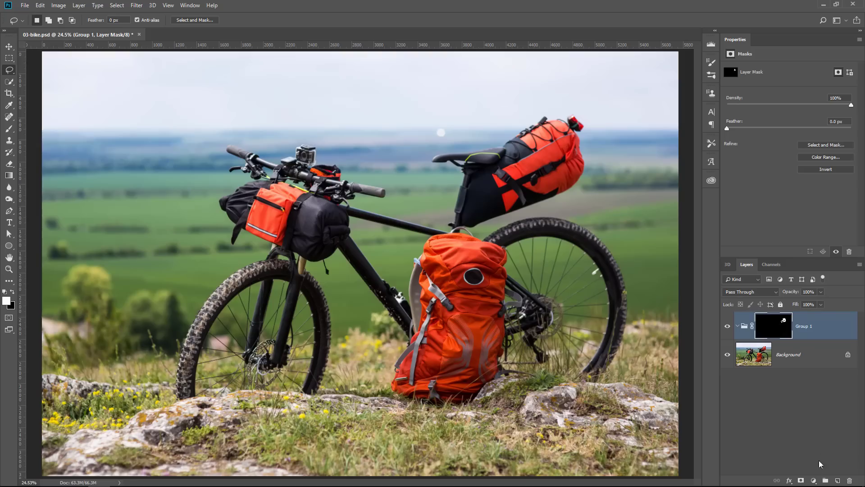
click(813, 480)
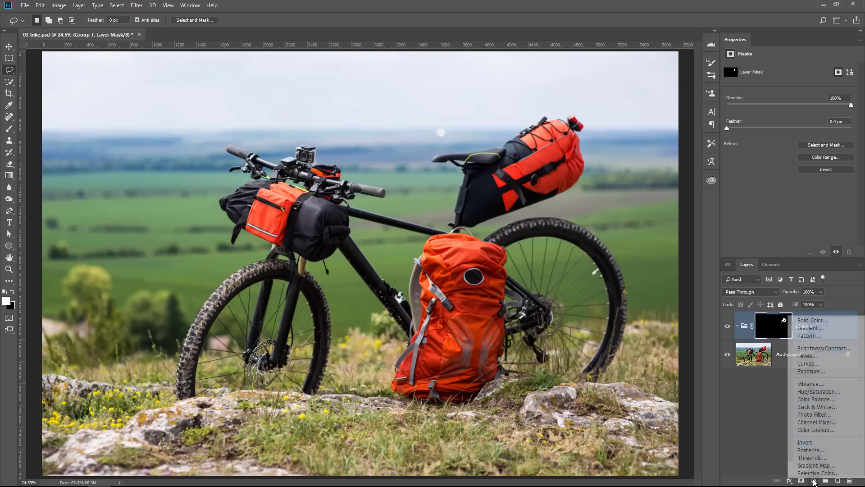
click(817, 392)
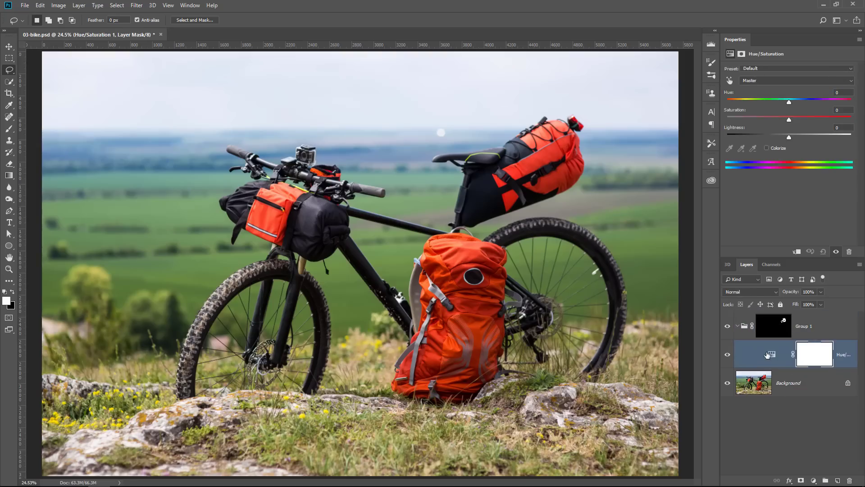
- Set the saddle bag's Hue to +17 and add a pattern fill with the grey camouflage-like pattern at 100% scale inside the group
click(727, 355)
mouse_move(790, 103)
mouse_down()
mouse_move(754, 102)
mouse_move(800, 104)
mouse_up()
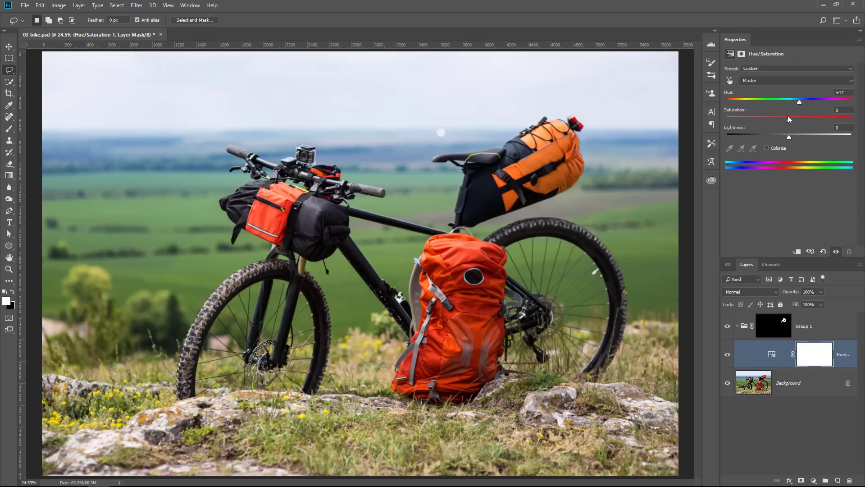
click(813, 481)
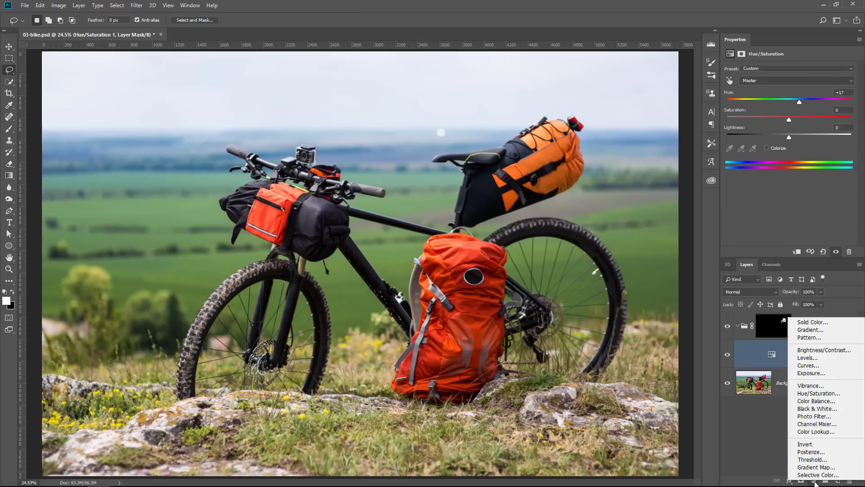
click(821, 339)
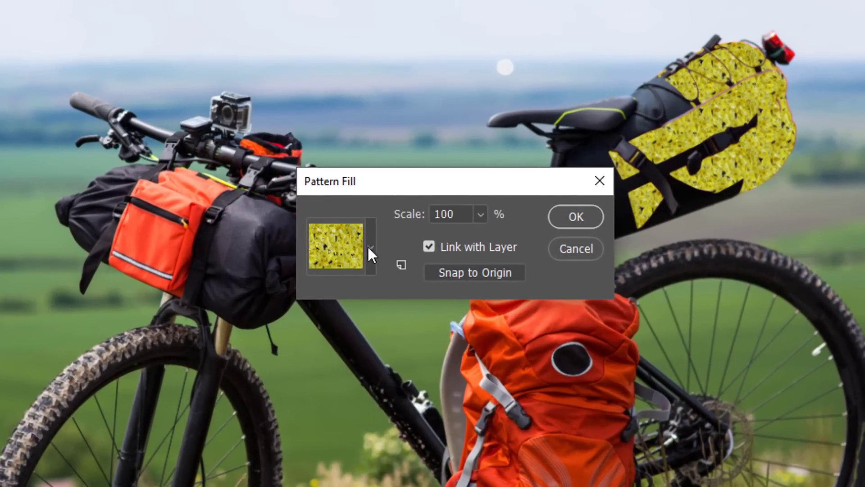
click(375, 221)
click(392, 334)
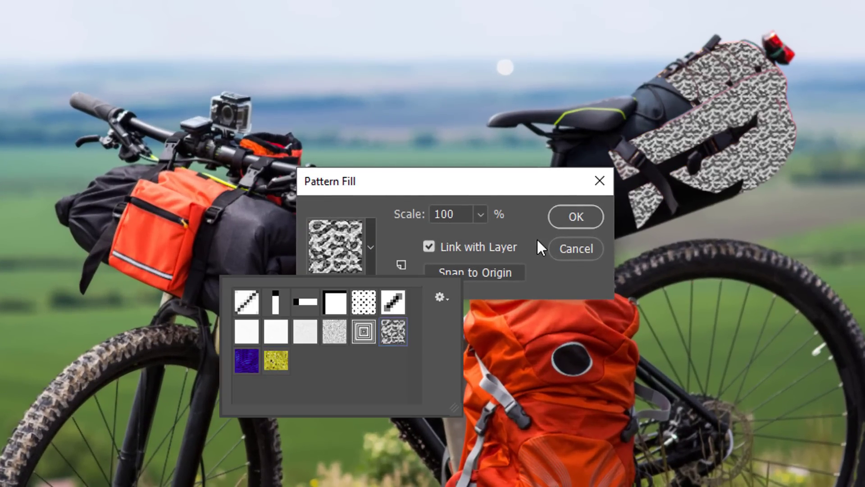
click(576, 217)
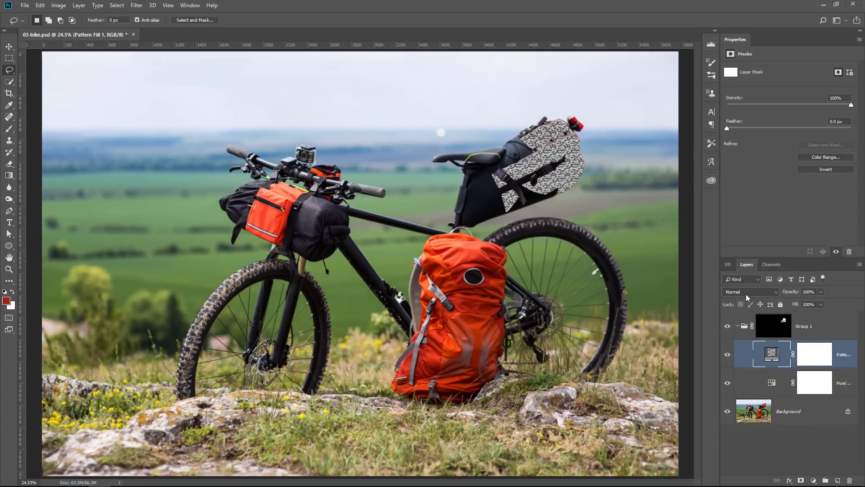
- Blend the pattern fill in Soft Light mode at 63% opacity and readjust the hue of the Hue/Saturation layer beneath it
click(746, 292)
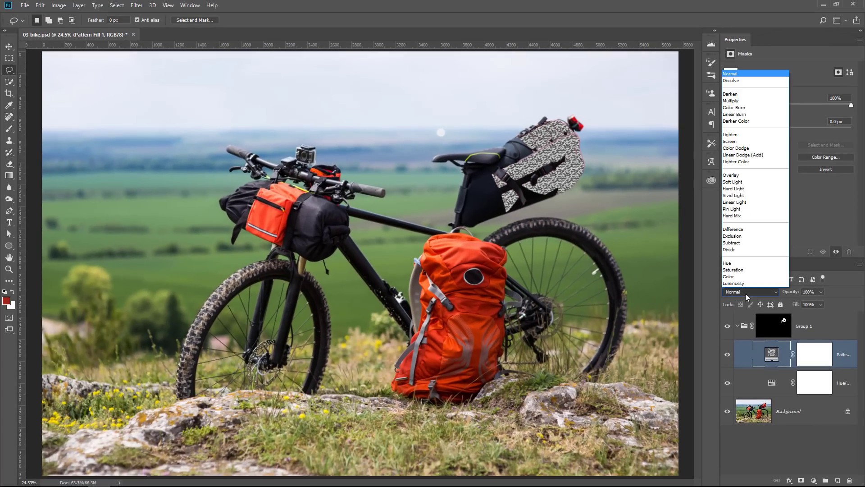
click(741, 182)
drag(796, 294, 782, 293)
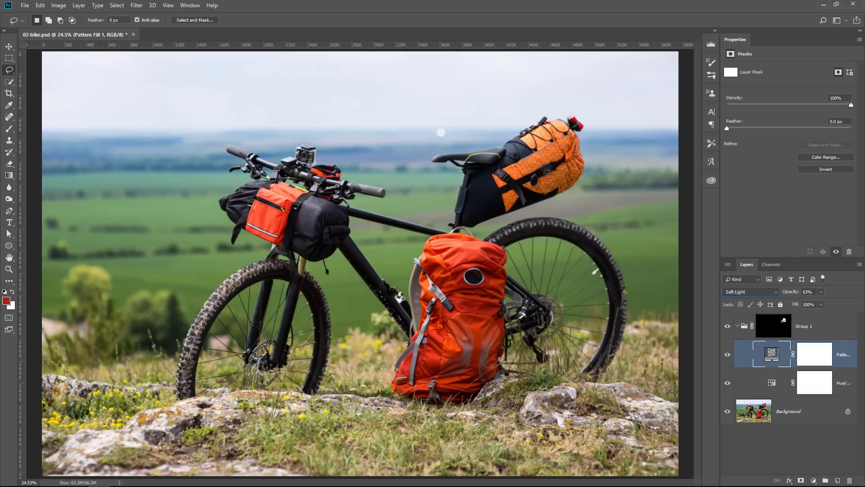
key(z)
drag(545, 170, 541, 146)
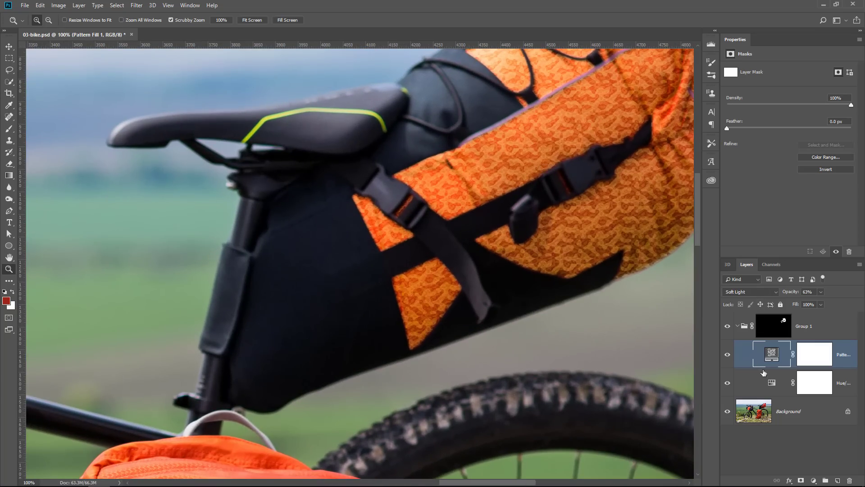
click(815, 383)
mouse_move(801, 102)
mouse_down()
mouse_move(759, 102)
mouse_move(802, 110)
mouse_move(789, 112)
mouse_up()
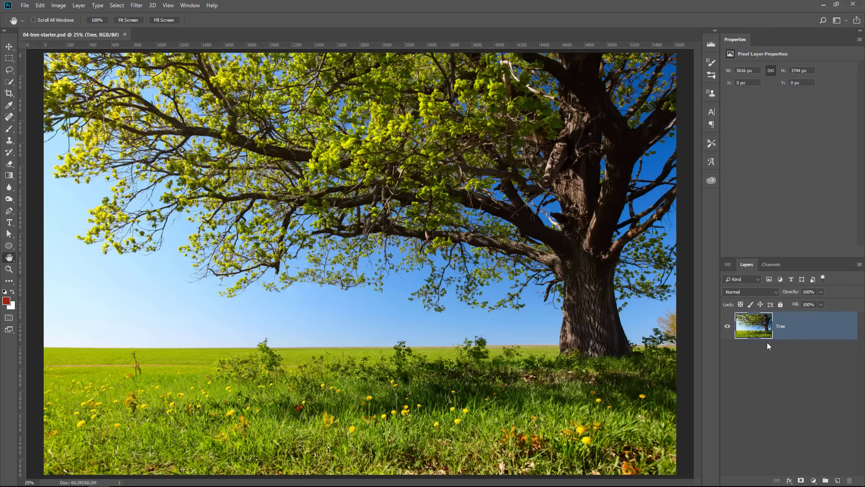
- Duplicate the Tree layer with the original hidden, and knock out the copy's sky using Blend If Blue with This Layer split at 123 / 157
drag(757, 335, 837, 481)
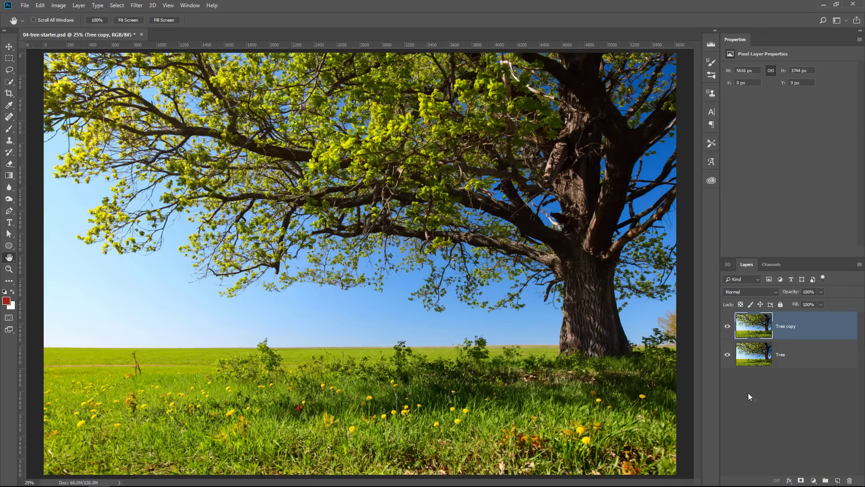
click(728, 356)
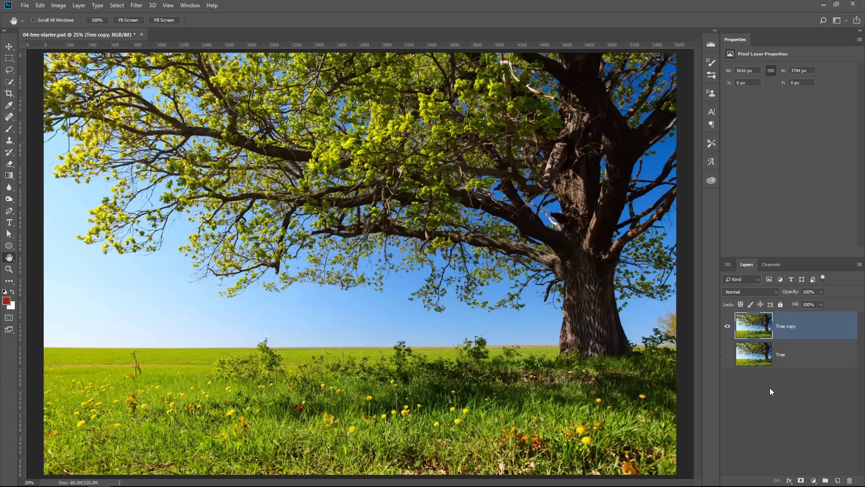
double_click(834, 332)
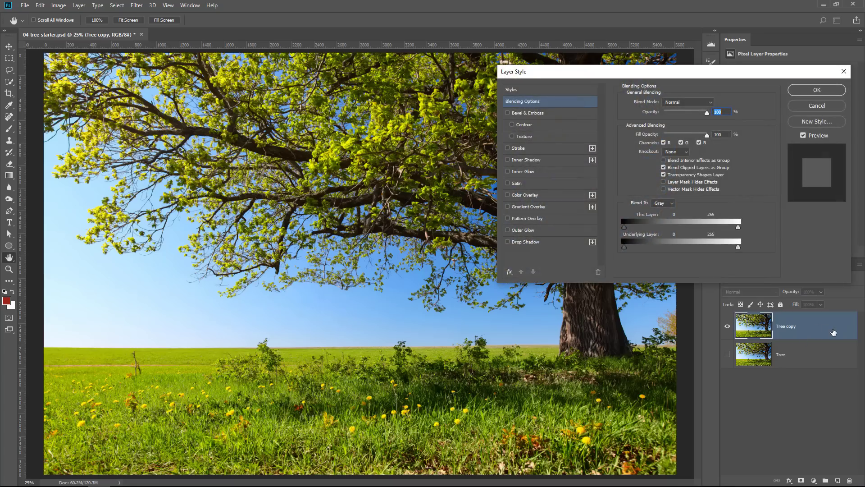
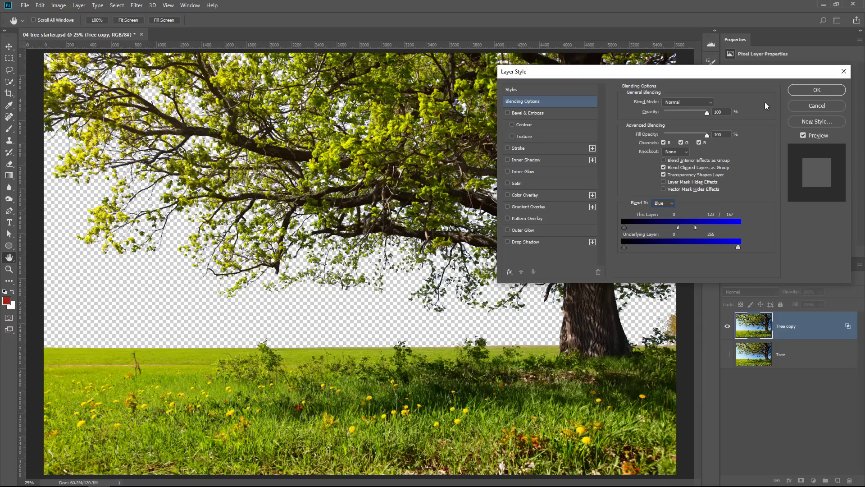
click(805, 90)
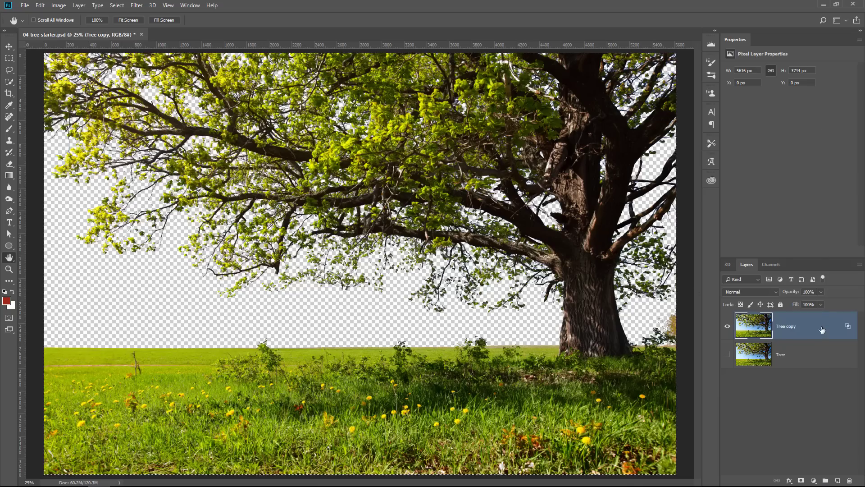
- Convert the Tree copy layer to a Smart Object and load its visible pixels as a selection
right_click(823, 330)
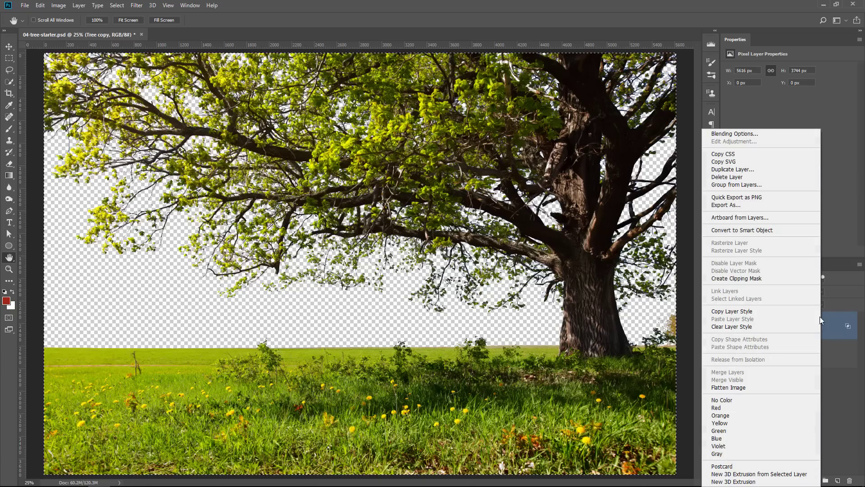
click(788, 231)
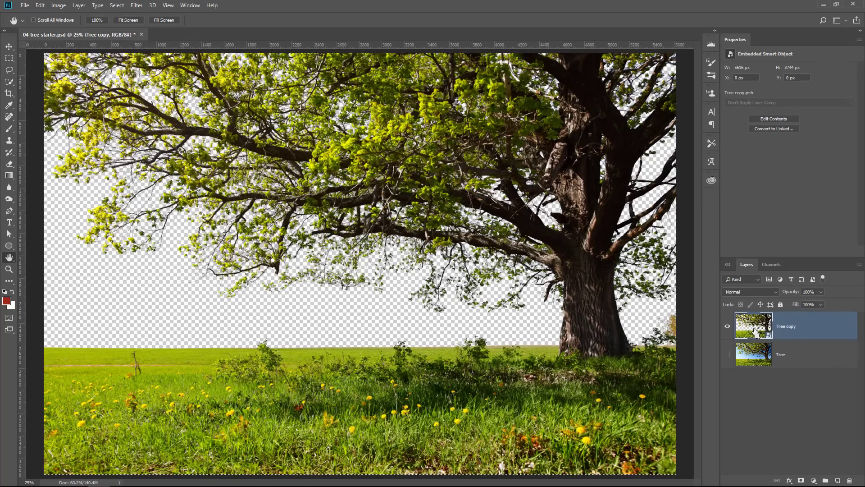
ctrl+click(754, 332)
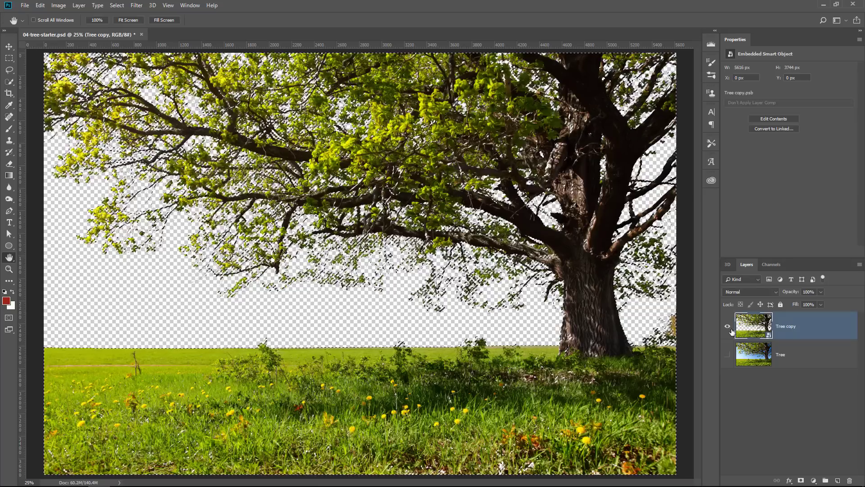
- Hide Tree copy, show the original Tree layer, and add a Hue/Saturation adjustment masked by the selection above it with Hue -86
click(727, 326)
click(726, 356)
click(783, 359)
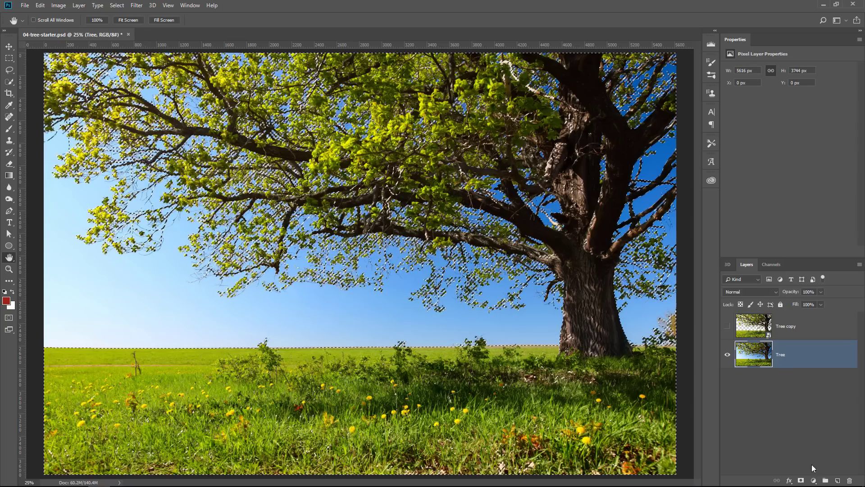
click(813, 481)
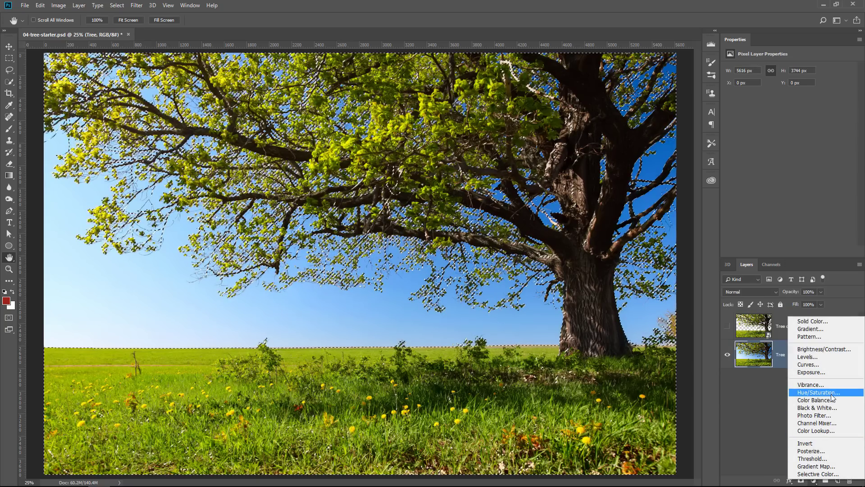
click(832, 396)
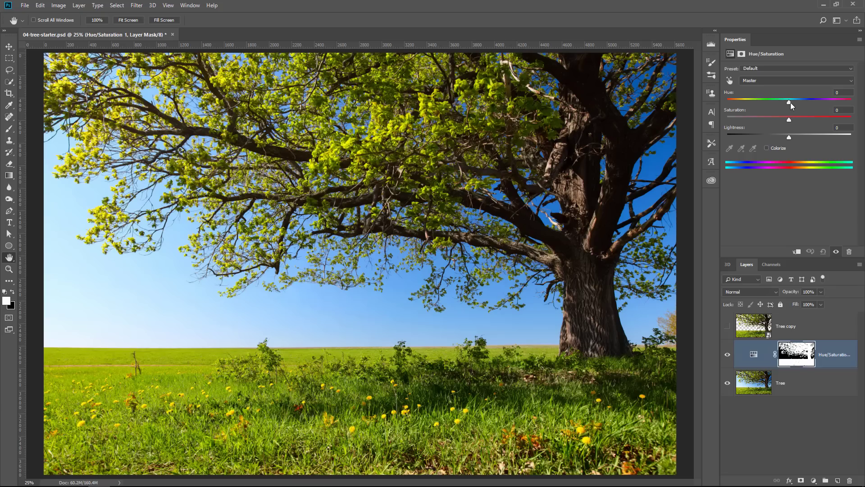
drag(791, 102, 751, 115)
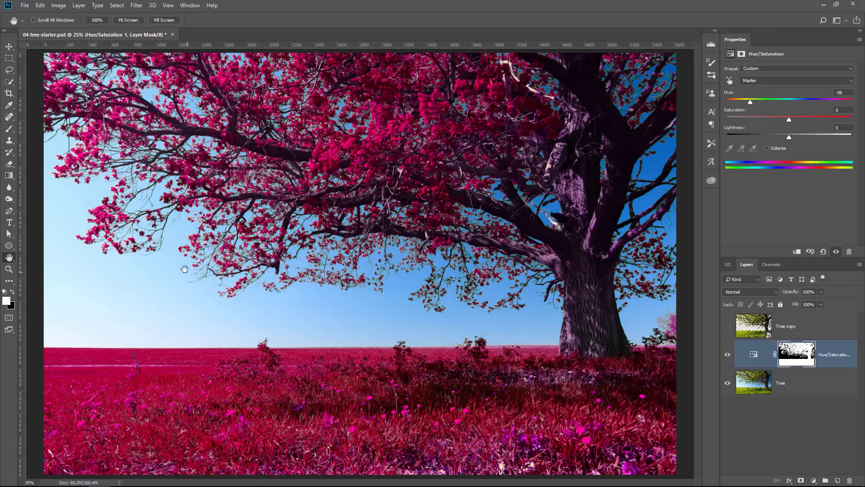
- Select the whole grass area with the Rectangular Marquee tool and add the shrubs along the horizon to the selection
click(10, 58)
drag(41, 345, 678, 473)
key(shift)
drag(251, 331, 426, 370)
drag(117, 294, 154, 317)
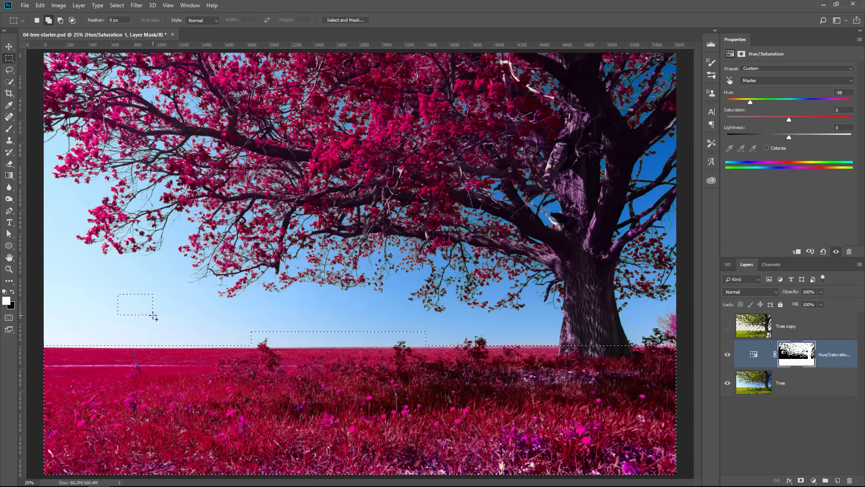
key(alt)
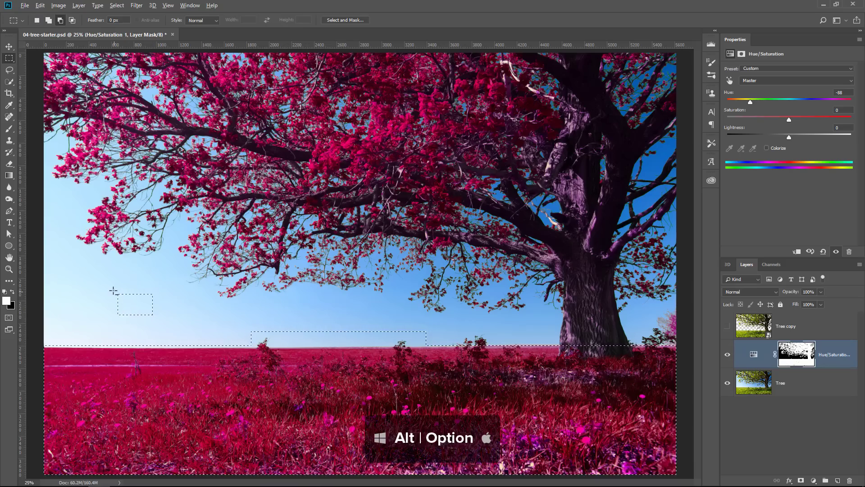
drag(113, 287, 165, 315)
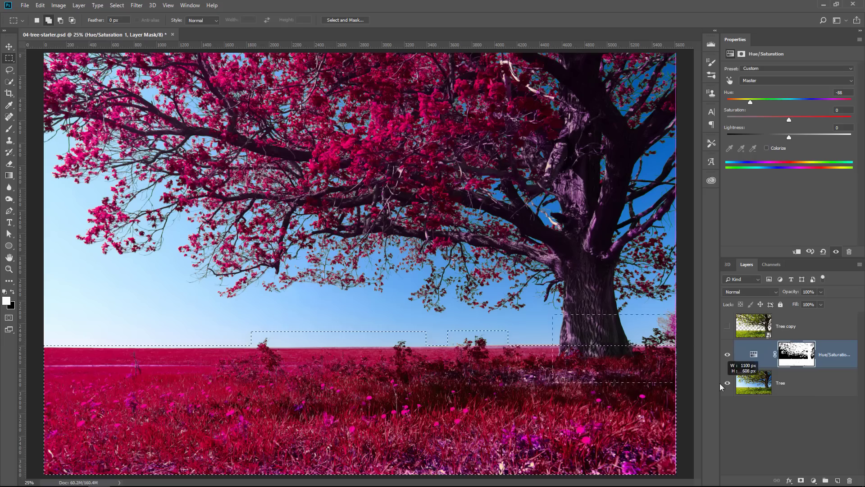
- Add the area around the trunk's base to the selection and fill it with black on the Hue/Saturation mask
drag(553, 315, 678, 349)
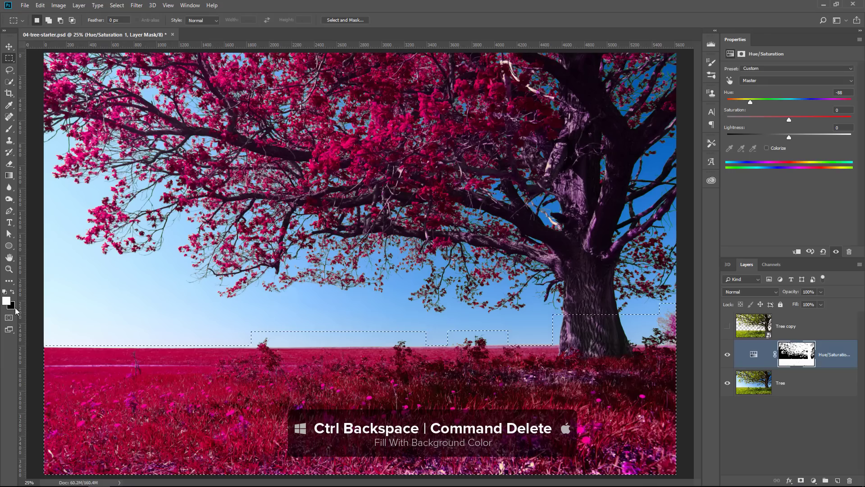
key(ctrl+BackSpace)
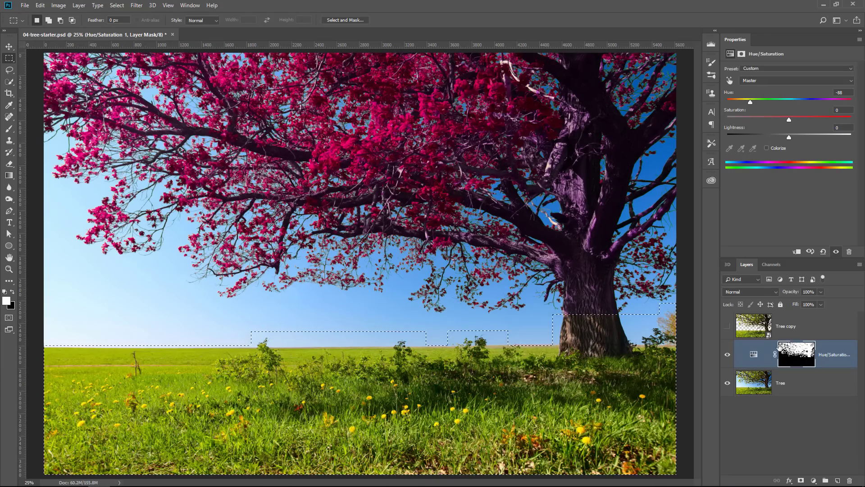
click(794, 352)
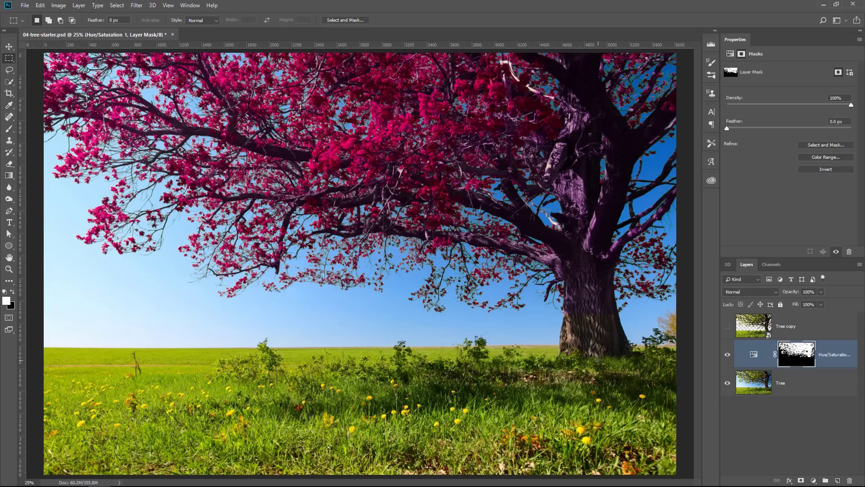
- Duplicate the original Tree layer and place the visible duplicate directly above the Hue/Saturation adjustment
click(761, 389)
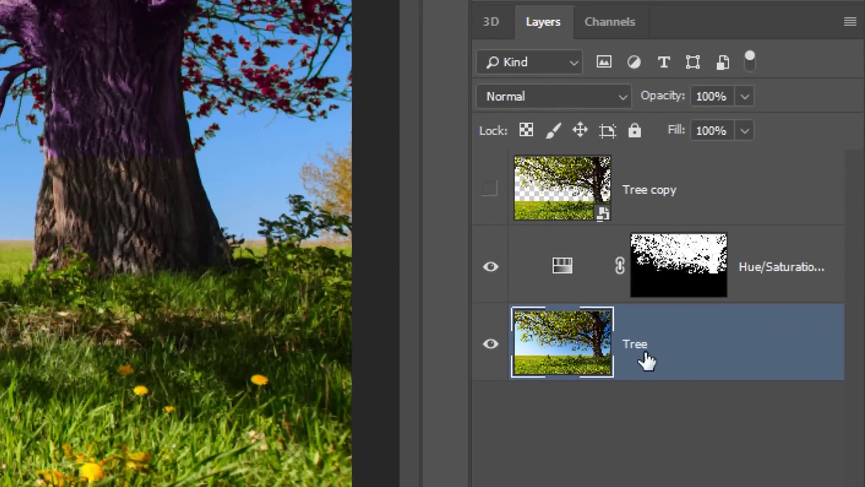
key(ctrl+j)
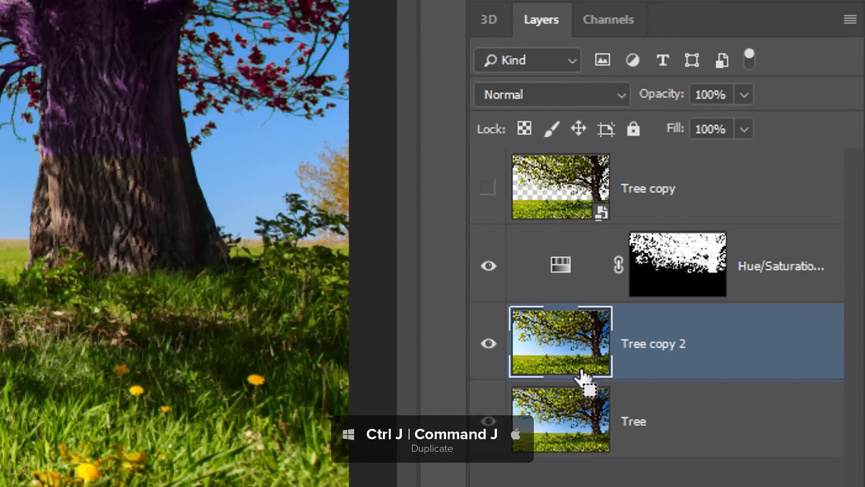
drag(561, 349, 575, 233)
click(488, 267)
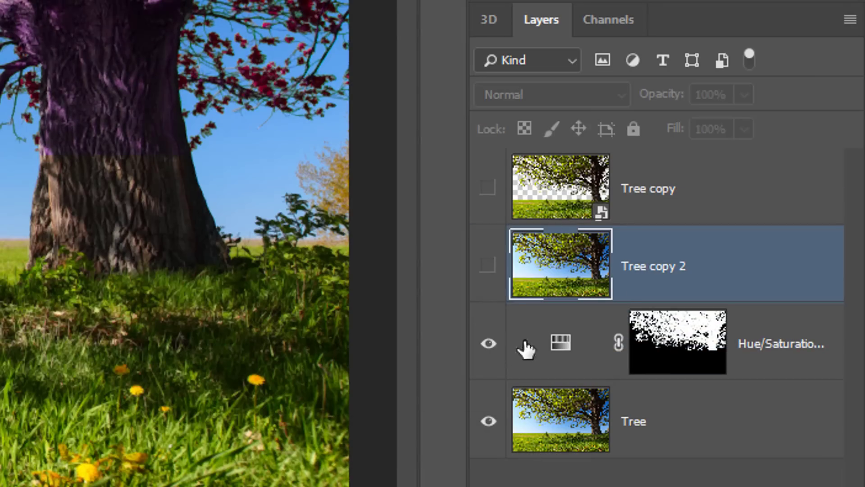
click(489, 267)
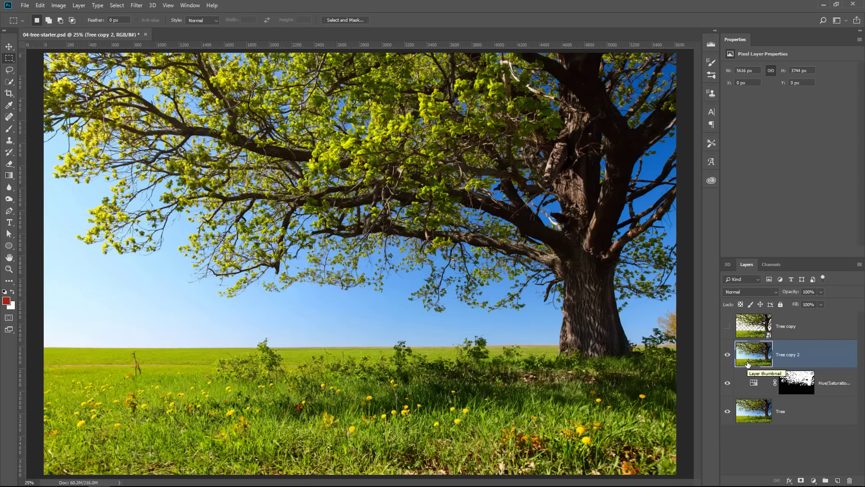
- Select the trunk and branches' brown tones with Color Range at Fuzziness 74, and mask the Tree copy 2 layer with that selection
click(118, 7)
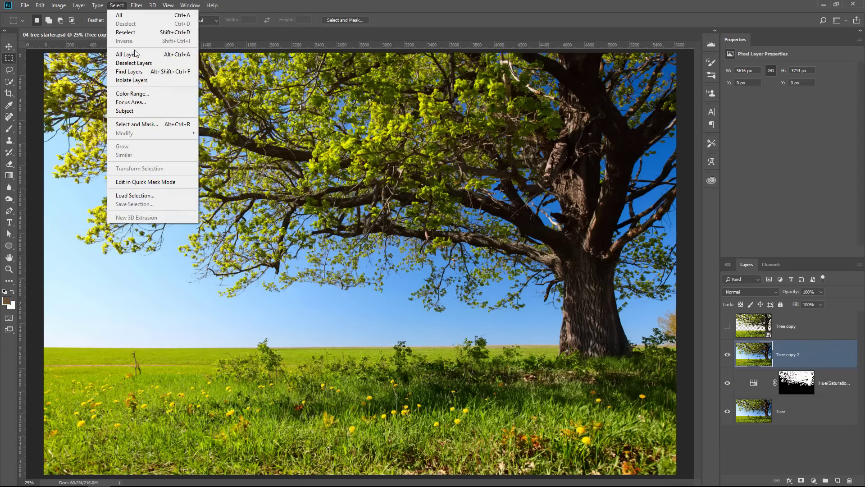
click(130, 94)
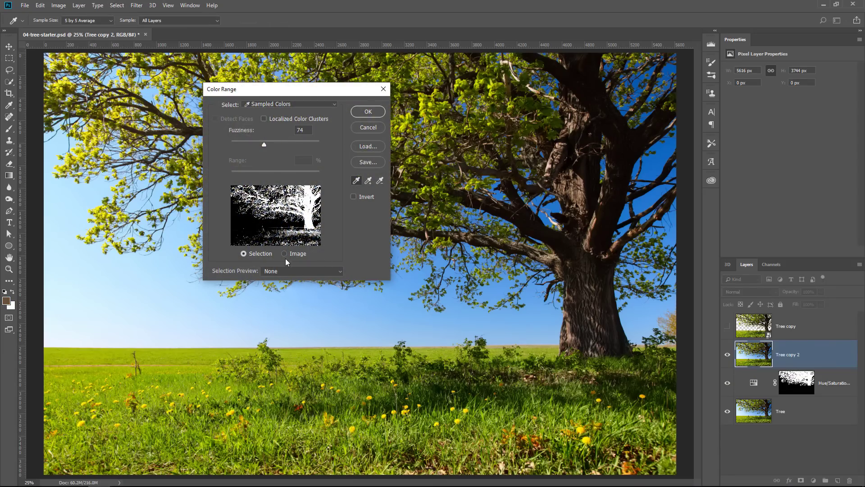
click(285, 254)
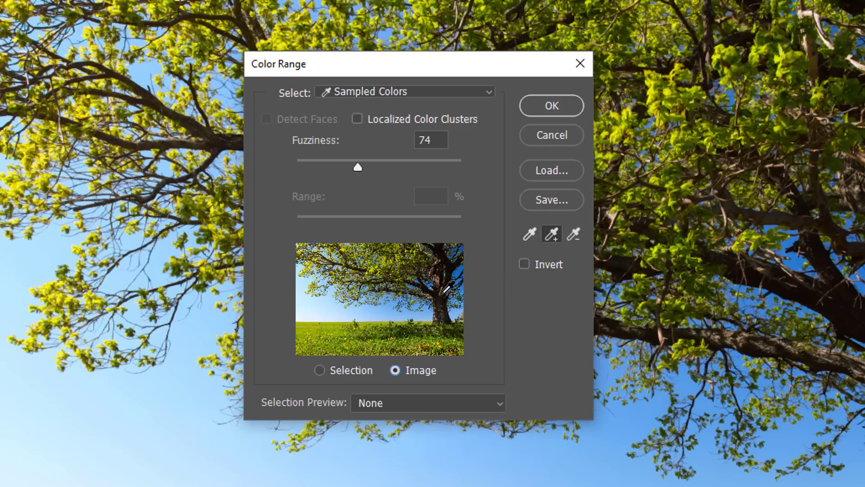
click(319, 371)
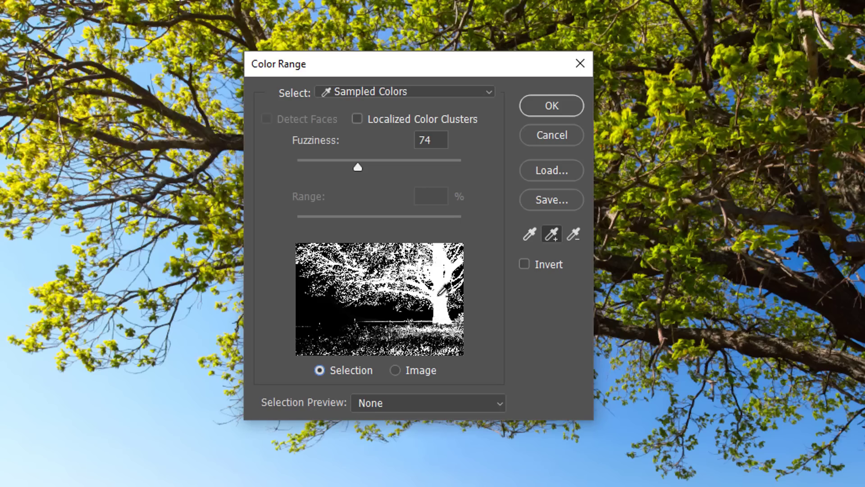
click(444, 250)
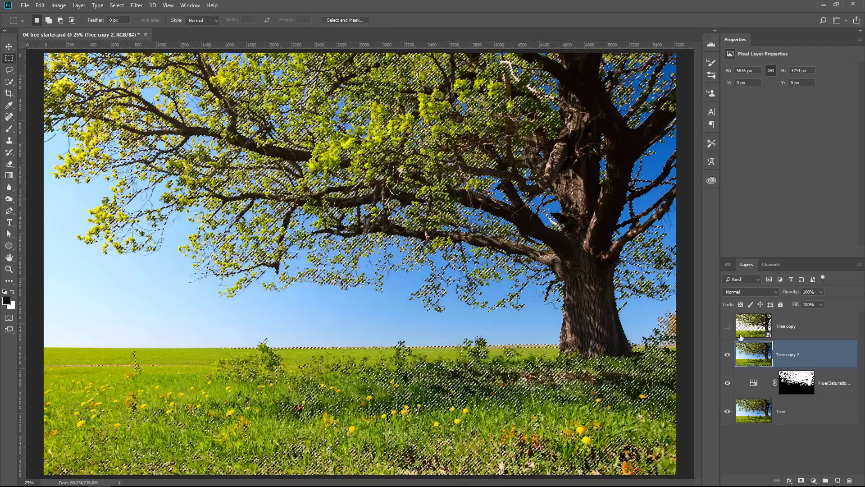
click(801, 481)
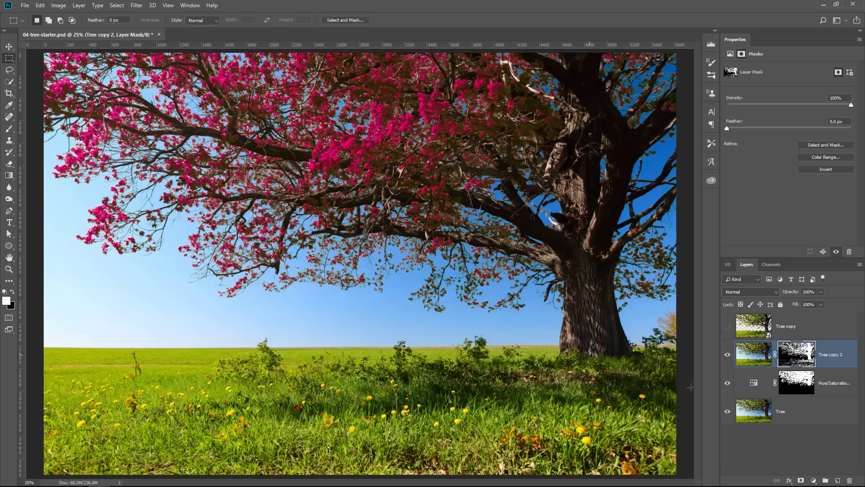
- Fine-tune the foliage hue in the Hue/Saturation adjustment below the masked tree duplicate
click(751, 391)
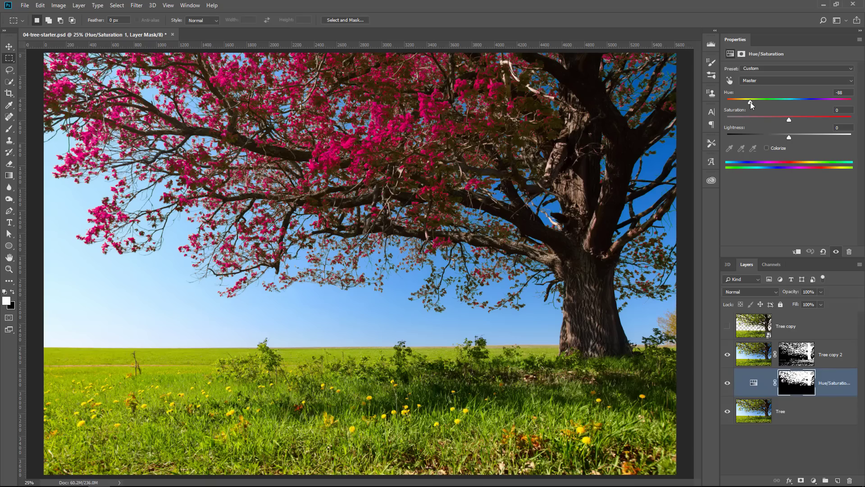
mouse_move(751, 102)
mouse_down()
mouse_move(740, 102)
mouse_move(815, 102)
mouse_move(752, 102)
mouse_up()
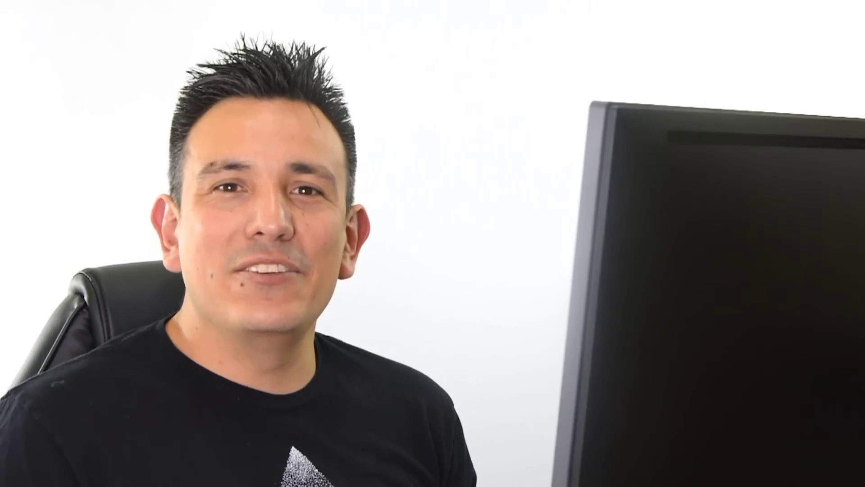